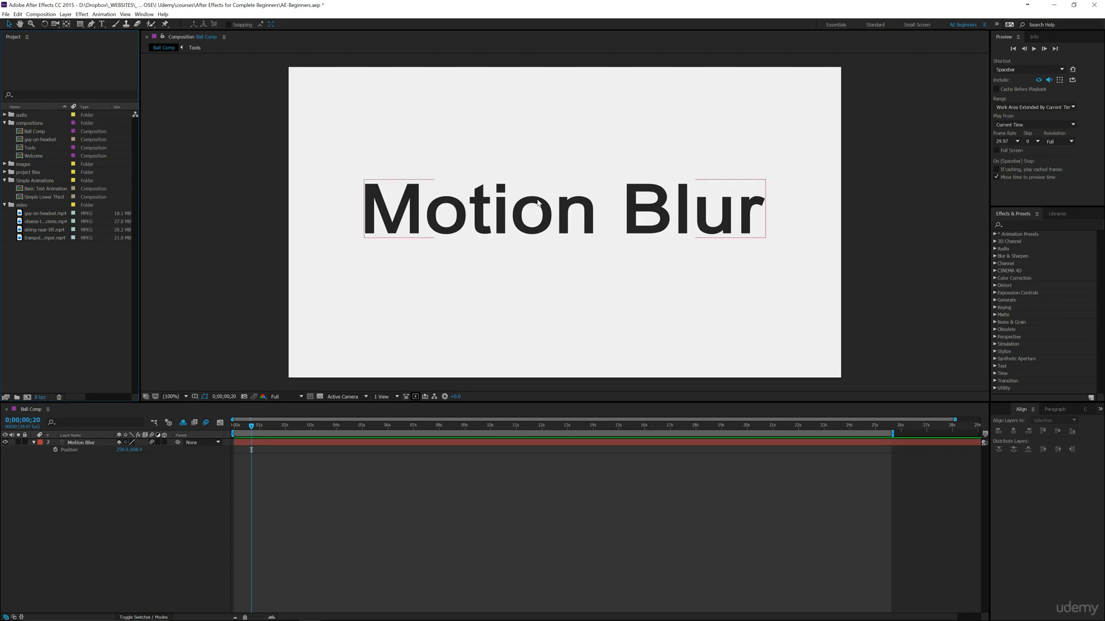
drag(538, 202, 538, 173)
key(ctrl+z)
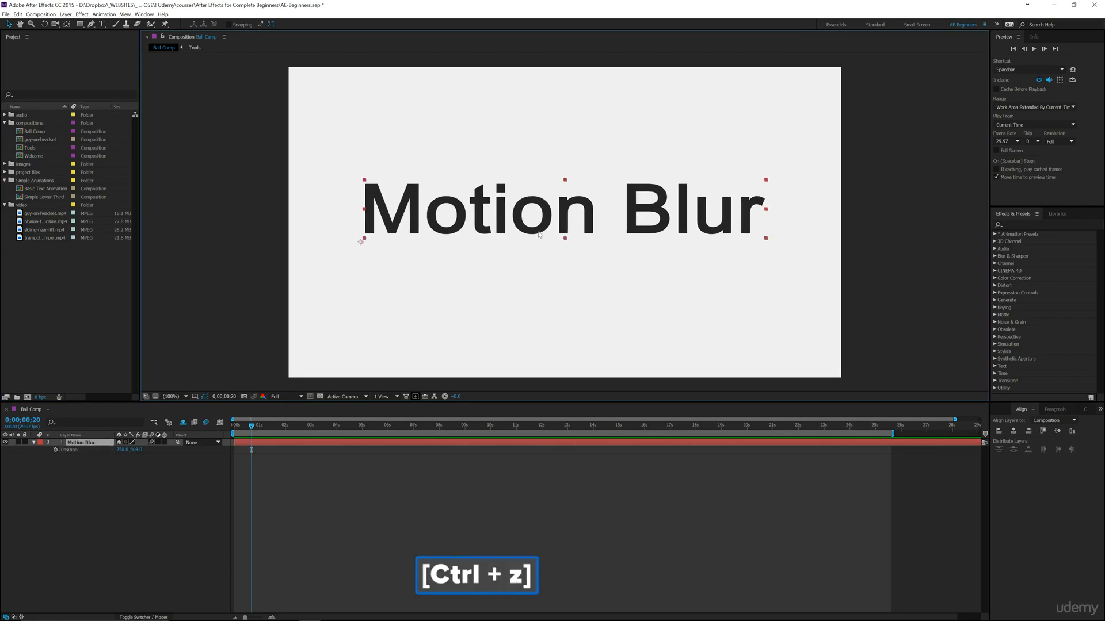
click(170, 533)
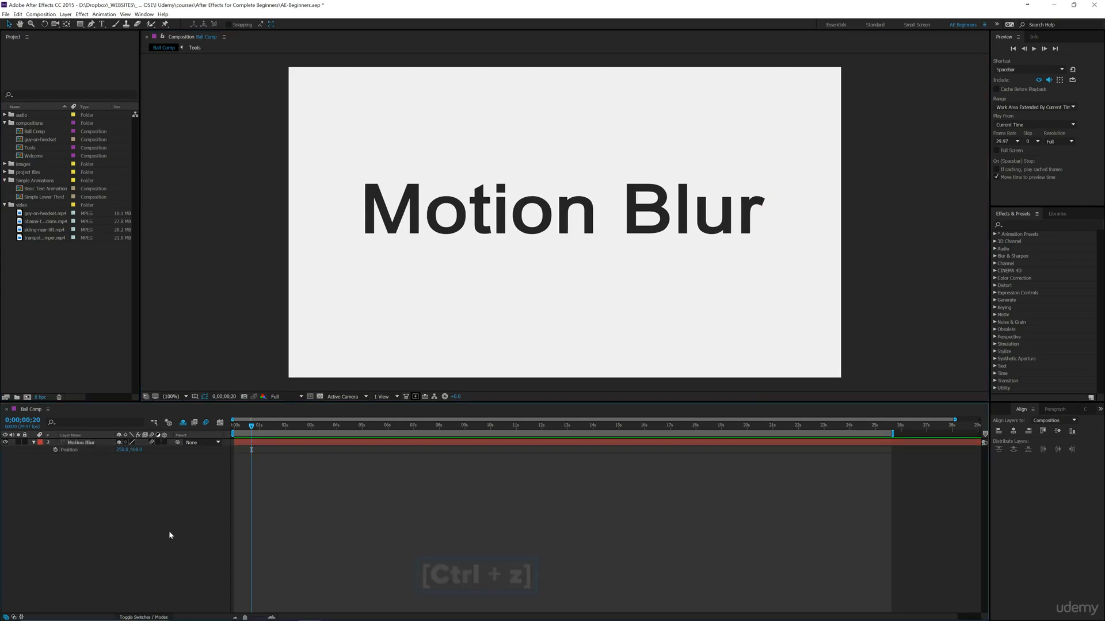
Show the timeline's track matte column and draw a rectangle shape with an orange-red fill and no stroke, covering the Motion Blur title.
click(150, 616)
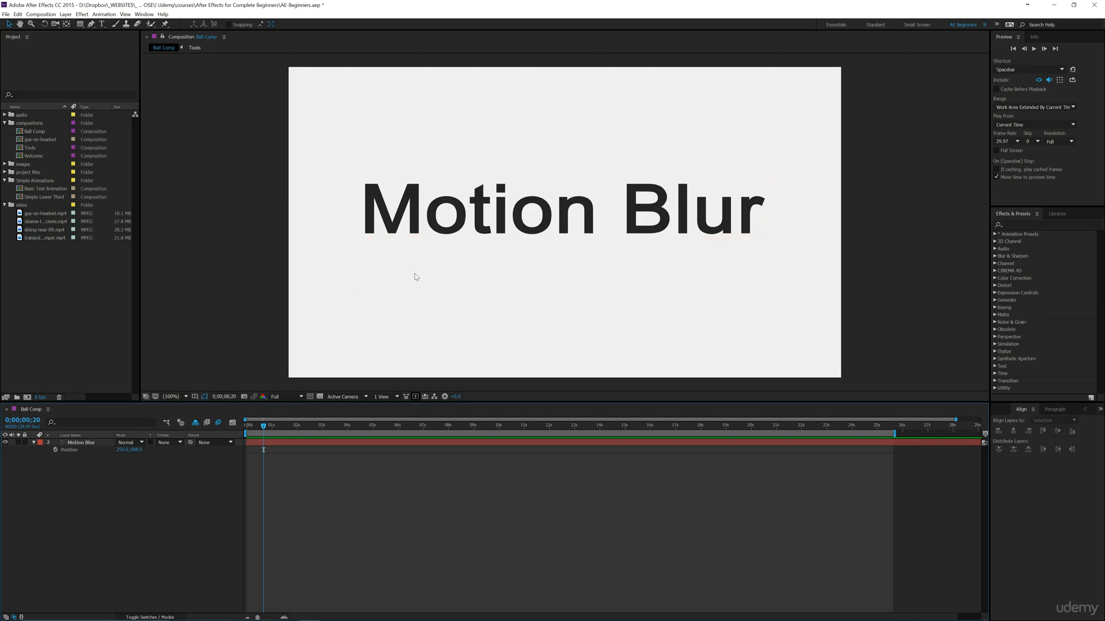
click(80, 23)
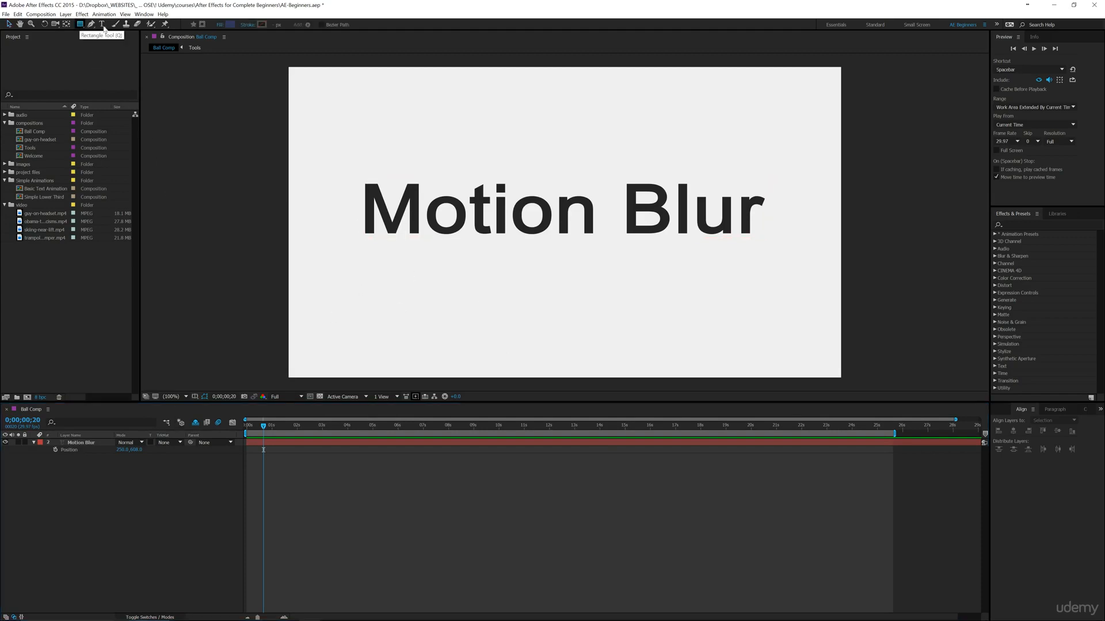
click(229, 26)
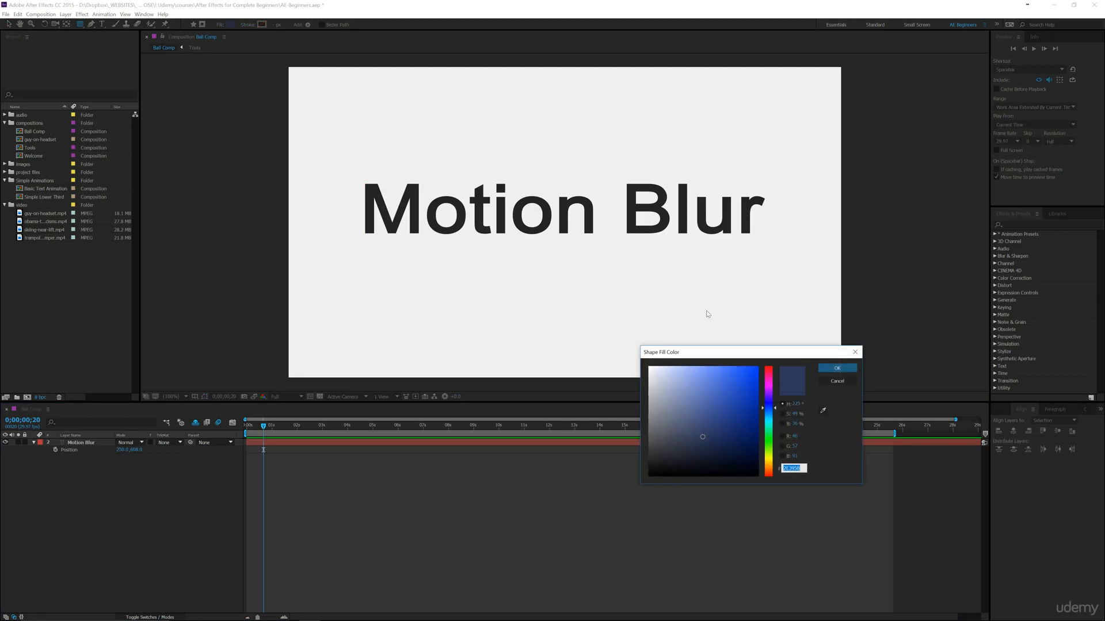
drag(770, 423, 778, 482)
click(739, 389)
drag(747, 372, 728, 374)
click(837, 368)
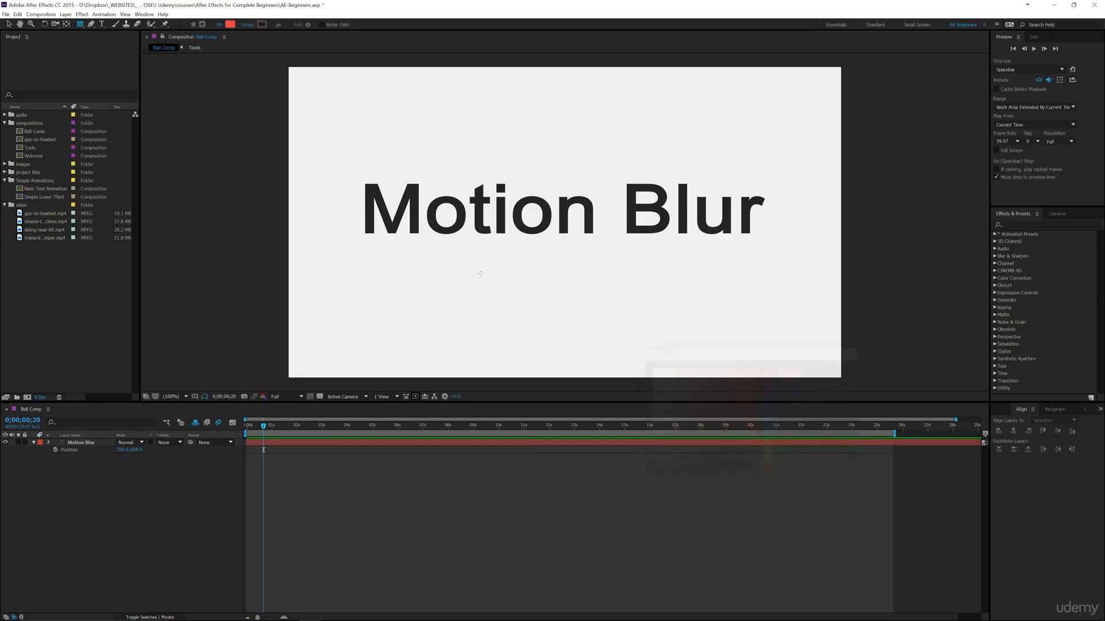
mouse_move(353, 167)
mouse_down()
mouse_move(779, 233)
mouse_move(779, 222)
mouse_move(782, 239)
mouse_up()
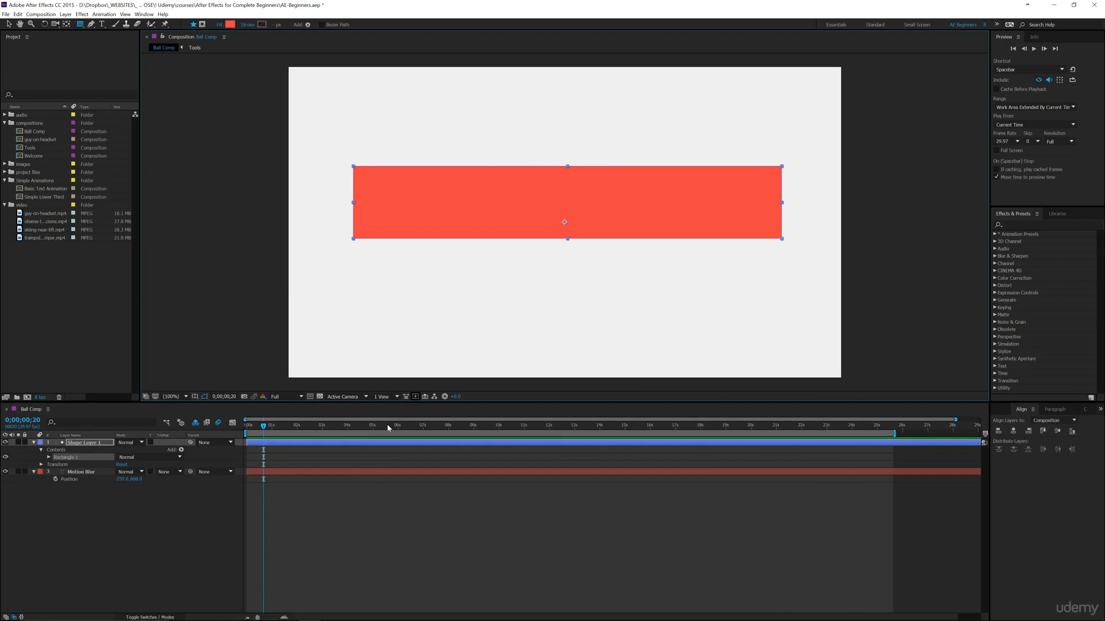
click(167, 541)
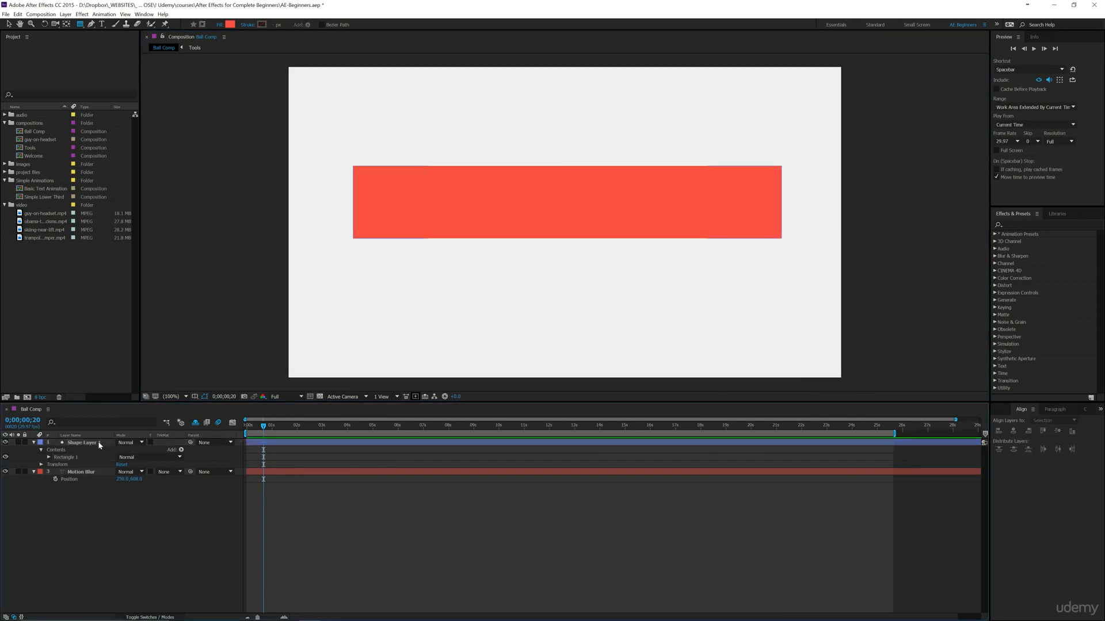
Reveal the opacity property of the Motion Blur text layer.
click(86, 472)
key(t)
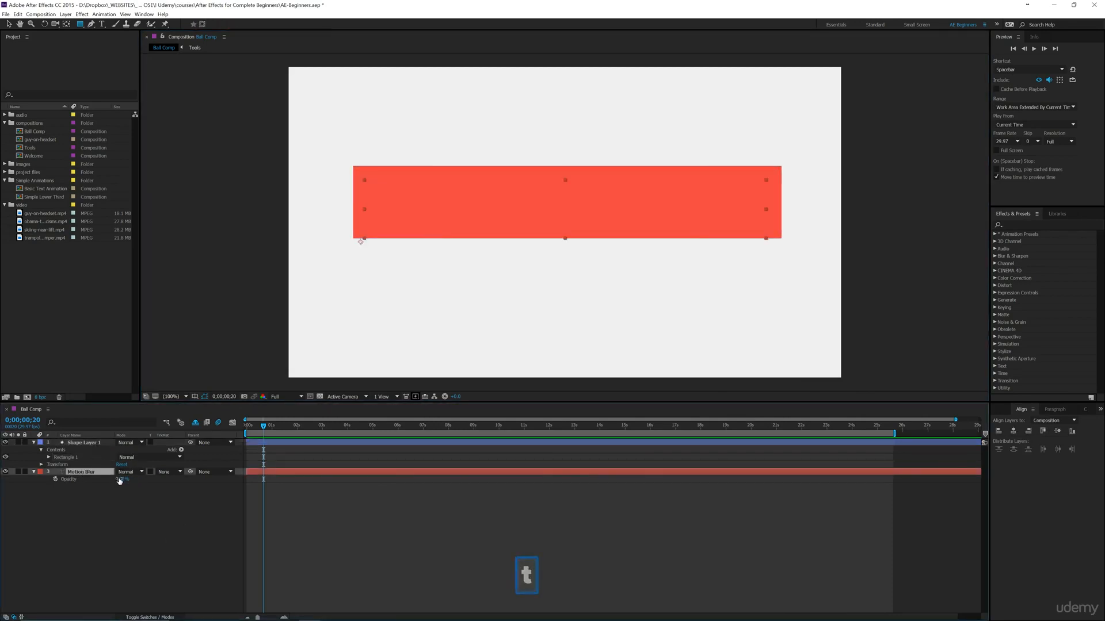
click(119, 480)
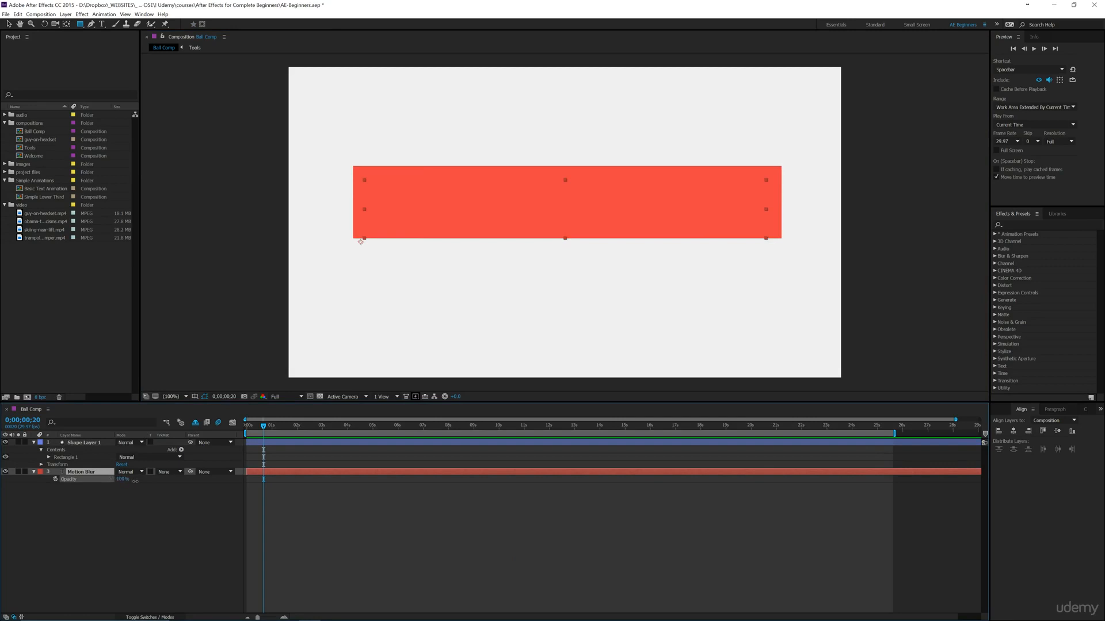
Rename the rectangle's shape layer to trkMat and lower its opacity to about 85% so the title shows through.
click(75, 441)
key(Return)
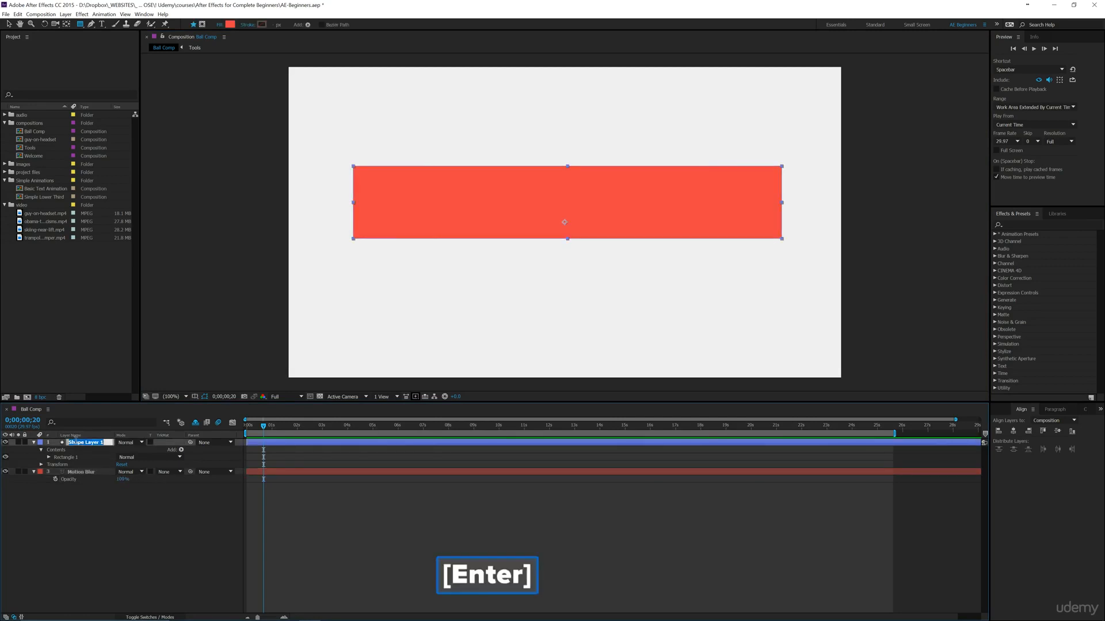
text(trkMat)
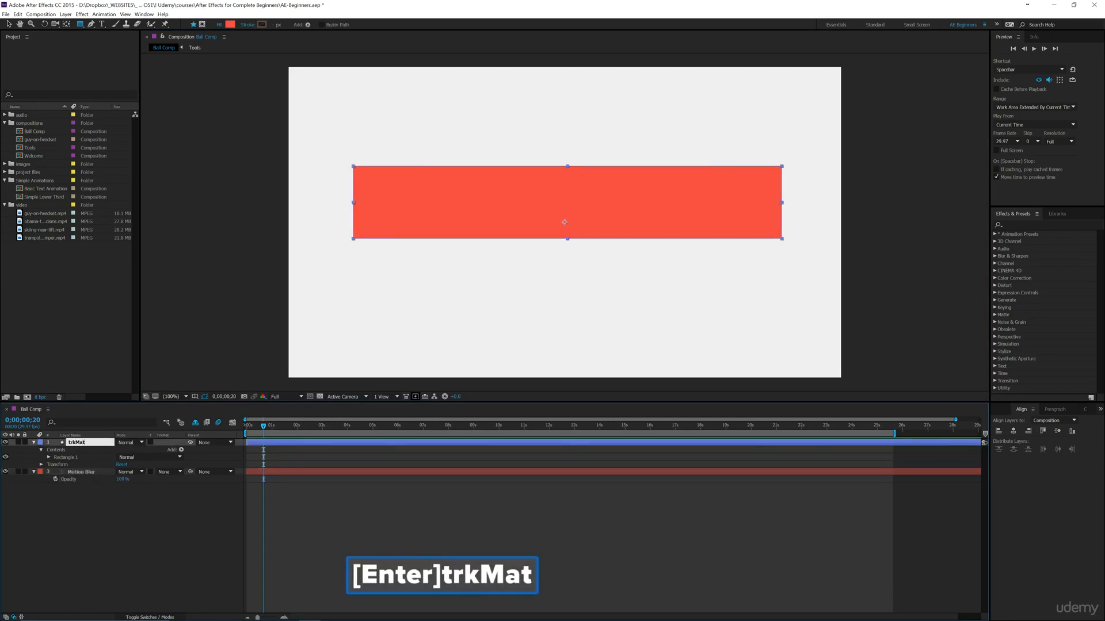
key(Return)
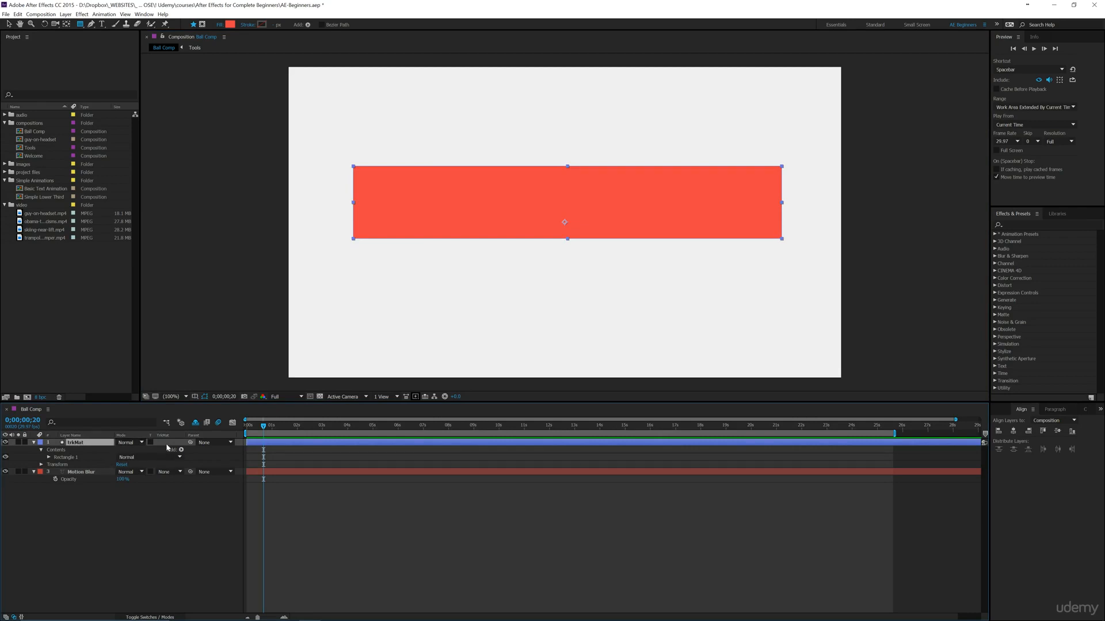
key(t)
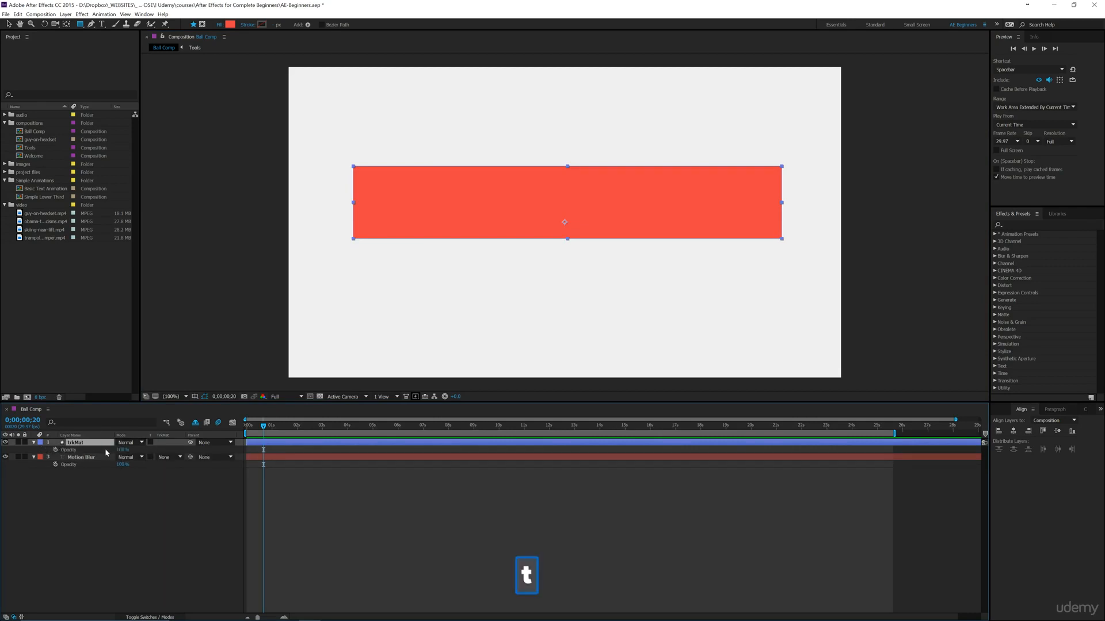
drag(122, 449, 114, 450)
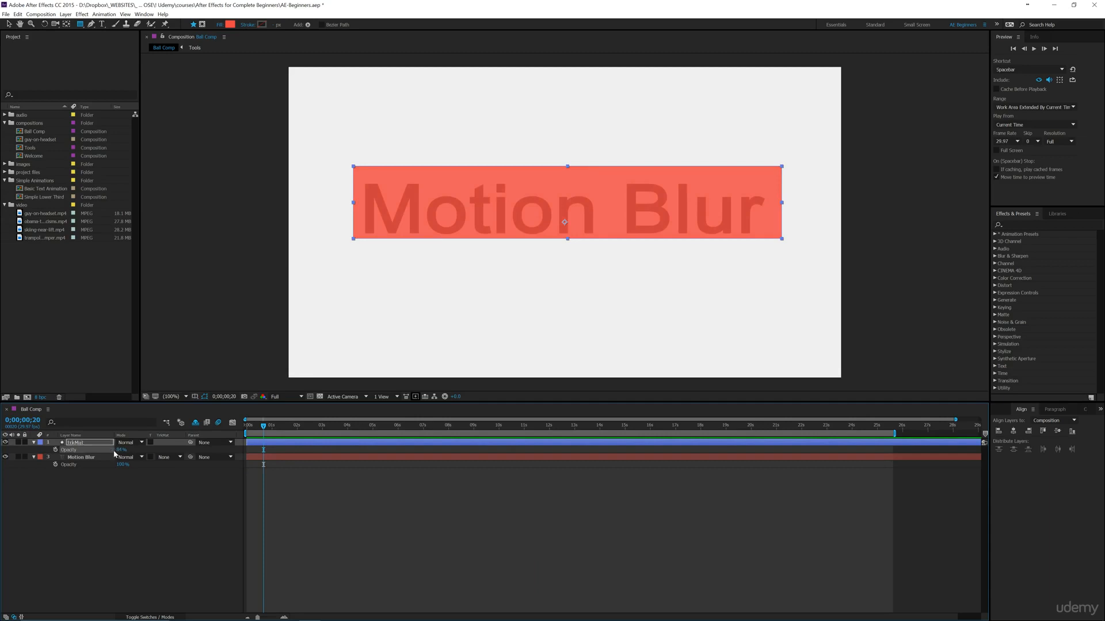
Move the trkMat rectangle up slightly so its lower edge meets the baseline of the Motion Blur title.
key(v)
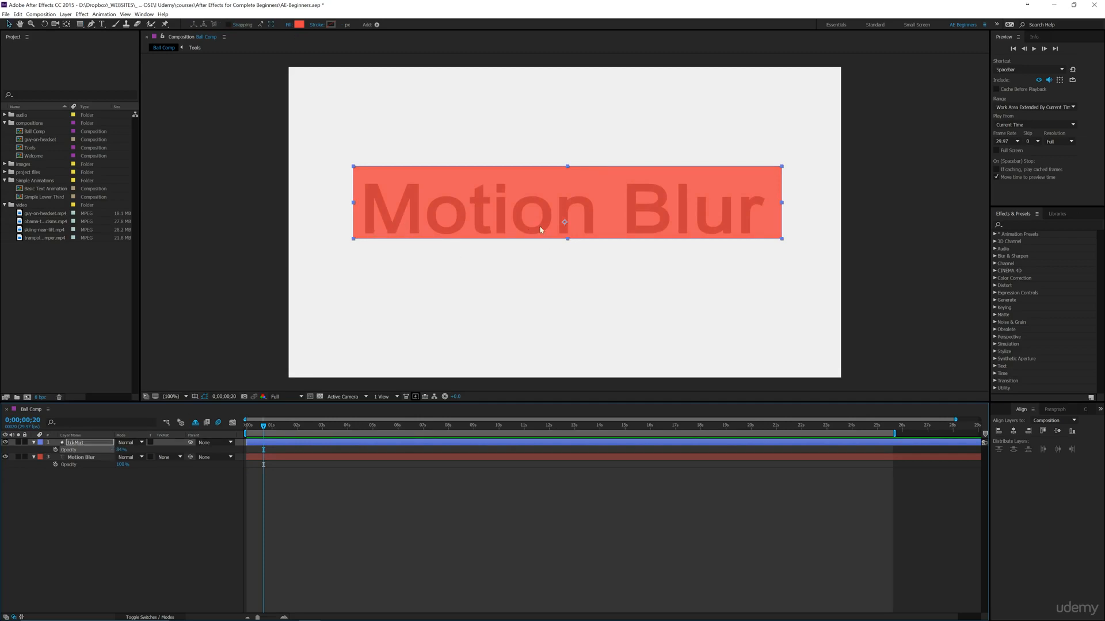
mouse_move(539, 229)
mouse_down()
mouse_move(531, 217)
mouse_move(537, 224)
mouse_up()
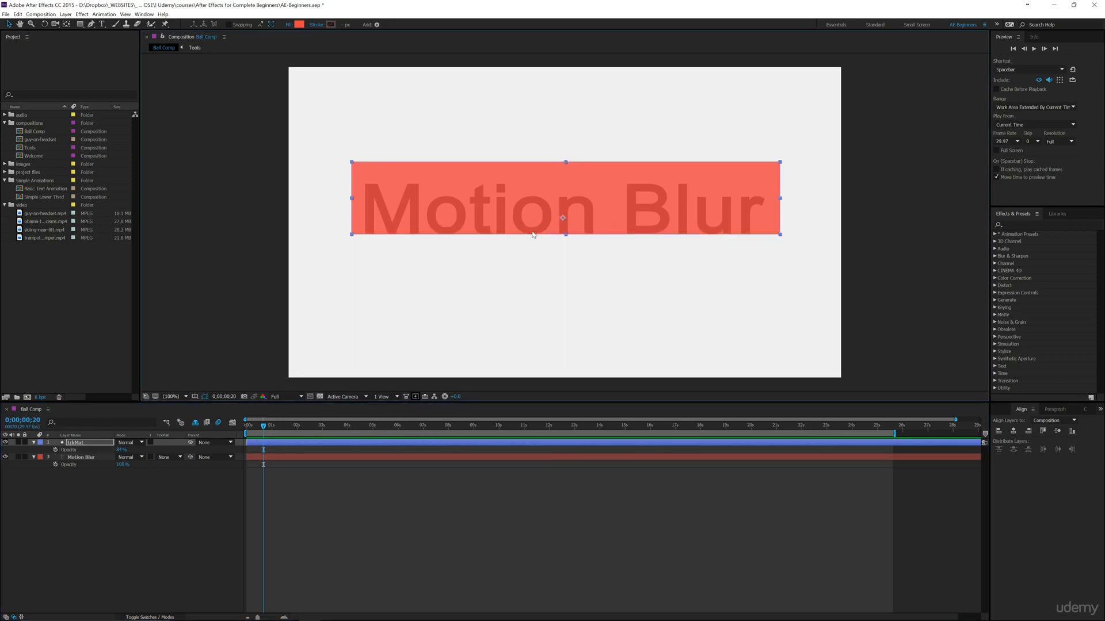
key(Up)
key(Up)
key(Up)
key(Down)
key(Down)
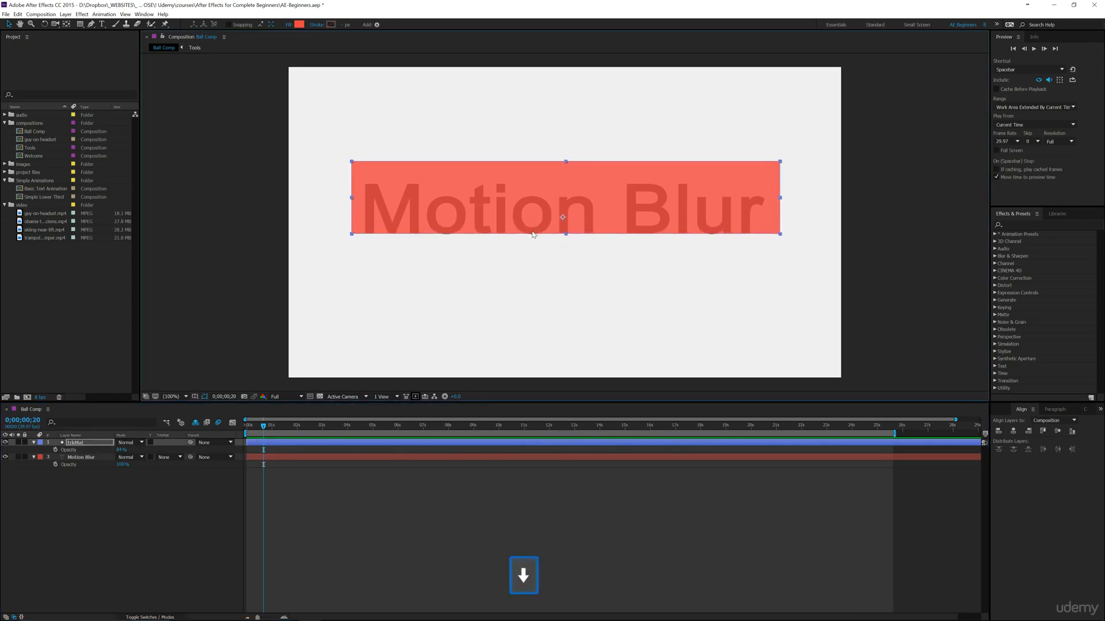
key(Up)
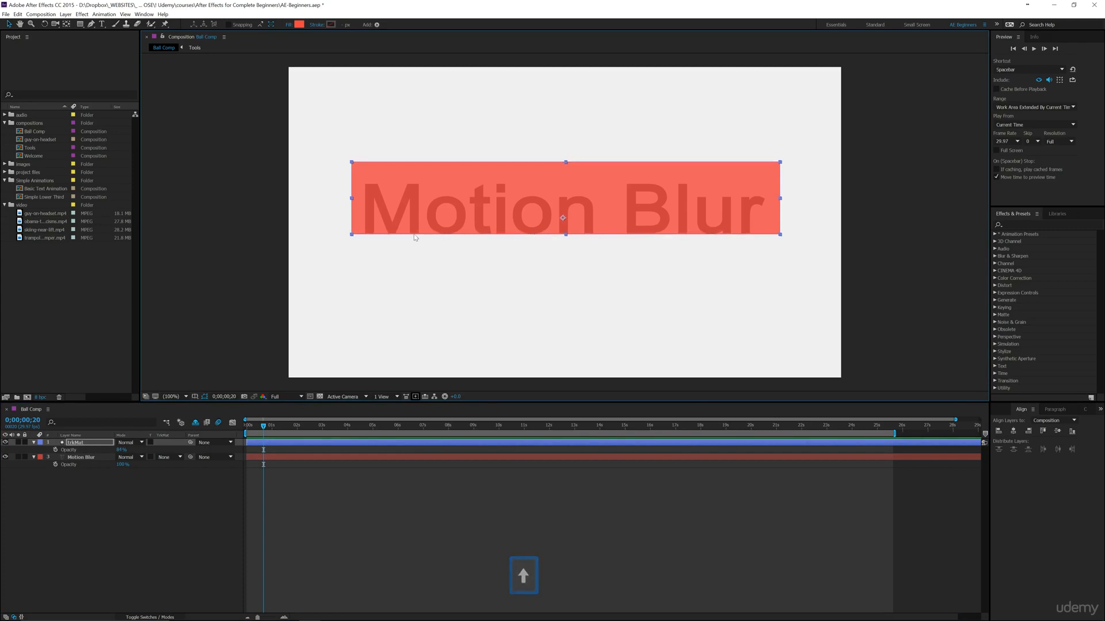
Fine-tune the rectangle's vertical position at 400% magnification so its lower edge sits just under the title's letters.
key(z)
click(462, 233)
click(460, 233)
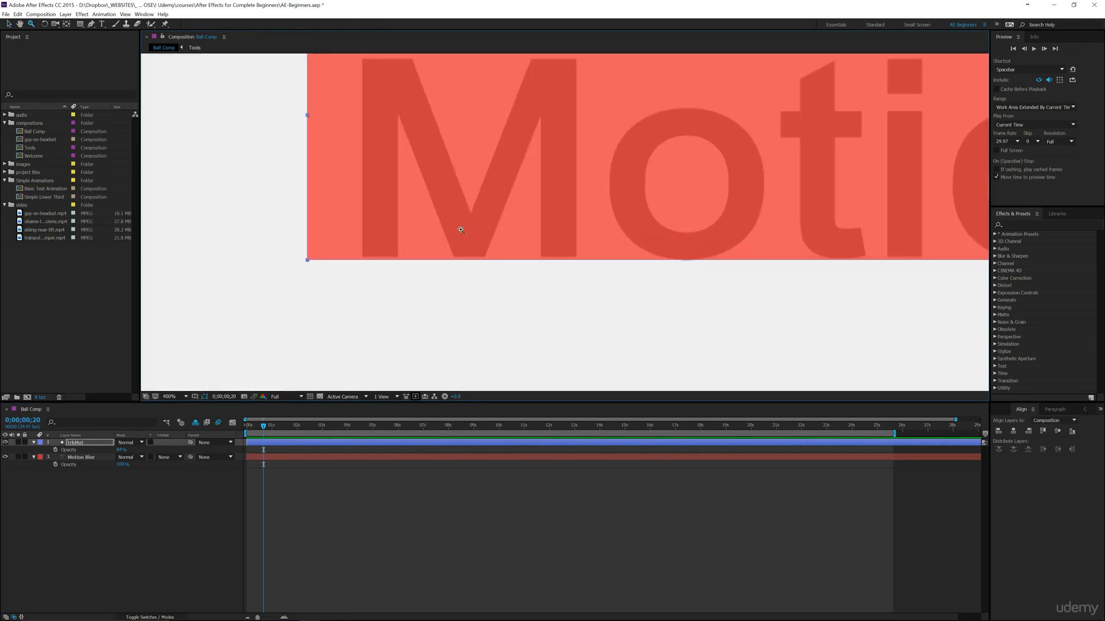
key(Up)
key(Down)
key(Down)
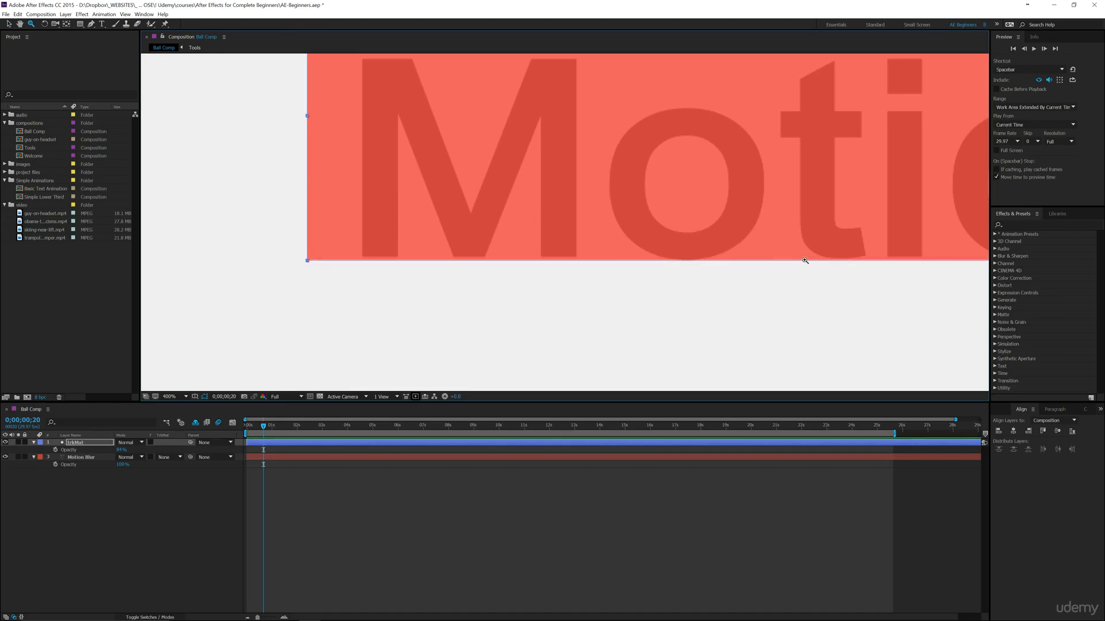
Check the rectangle's lower edge against every letter of the title, and return the composition view to 100%.
key(v)
key(space)
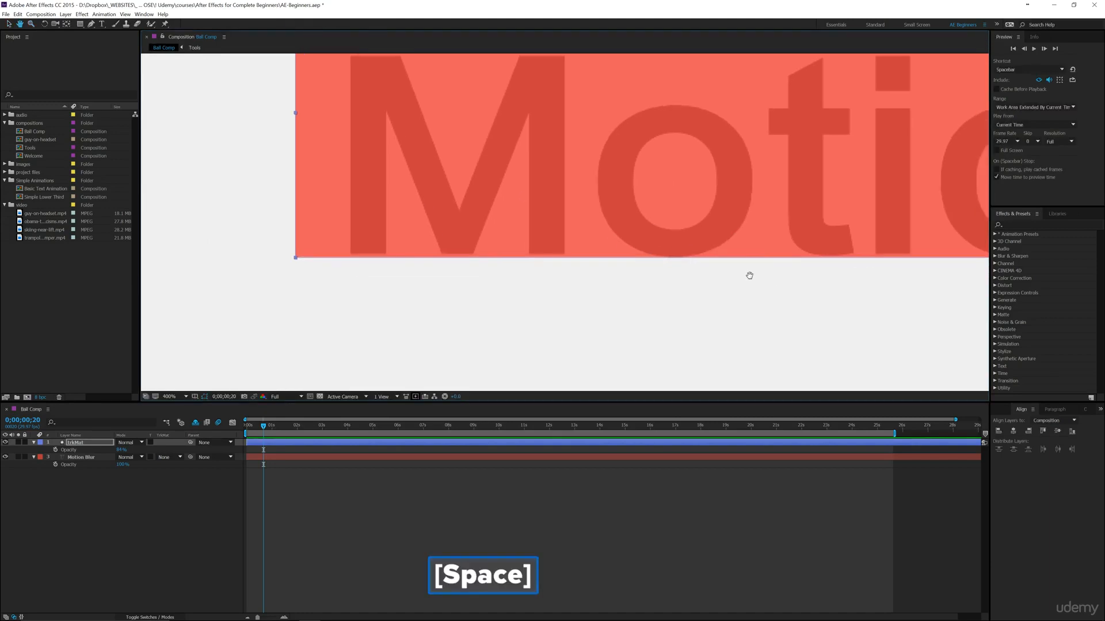
drag(750, 274, 375, 286)
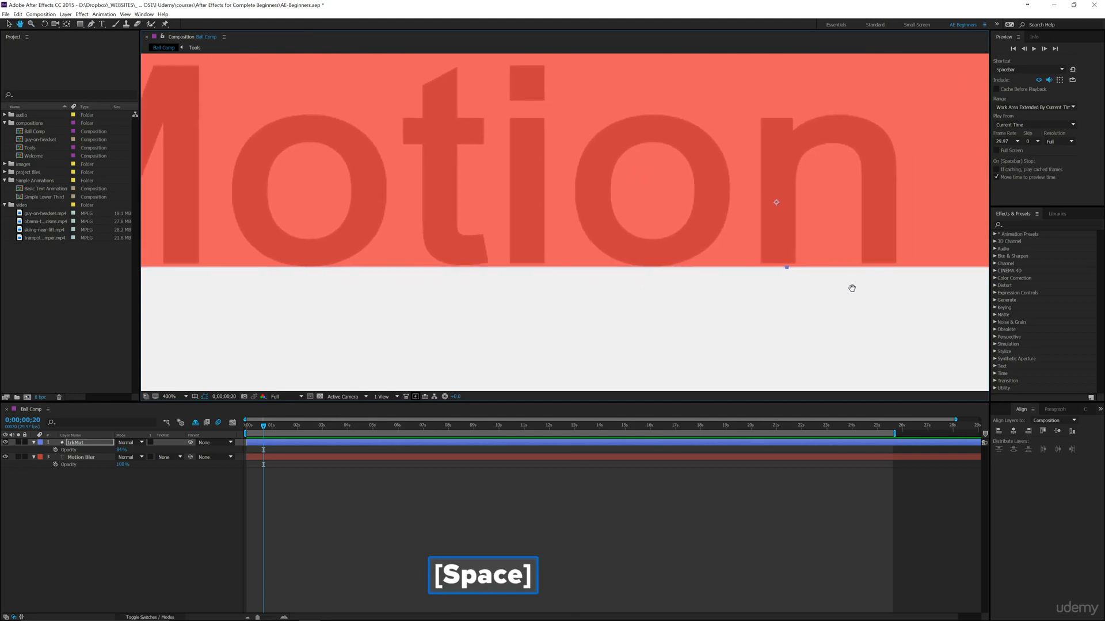
drag(851, 288, 524, 311)
drag(812, 328, 453, 300)
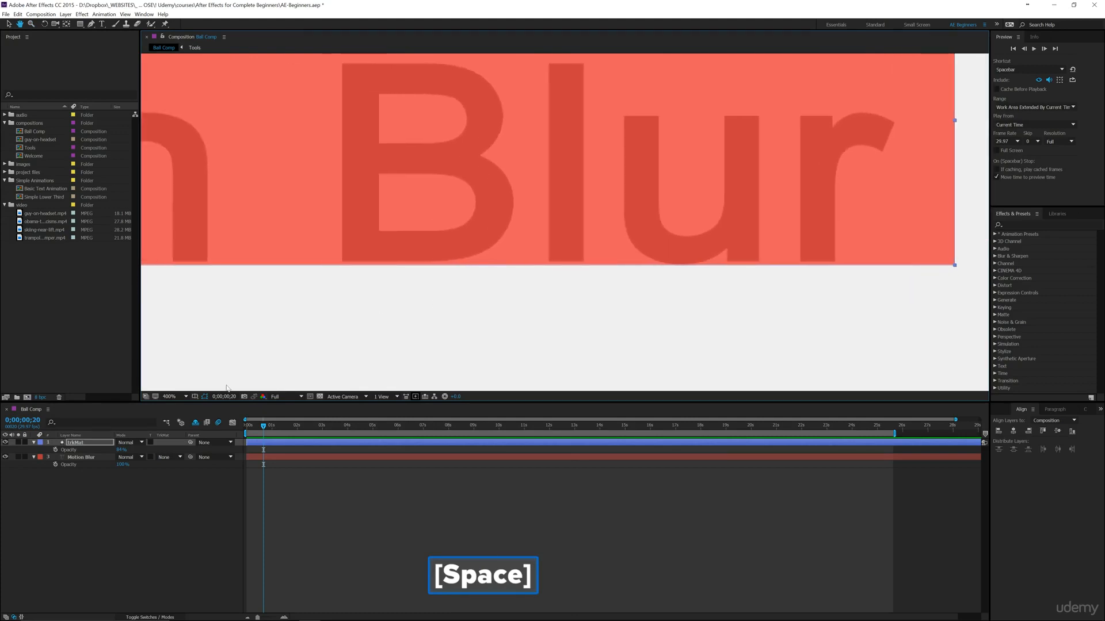
click(178, 396)
click(179, 489)
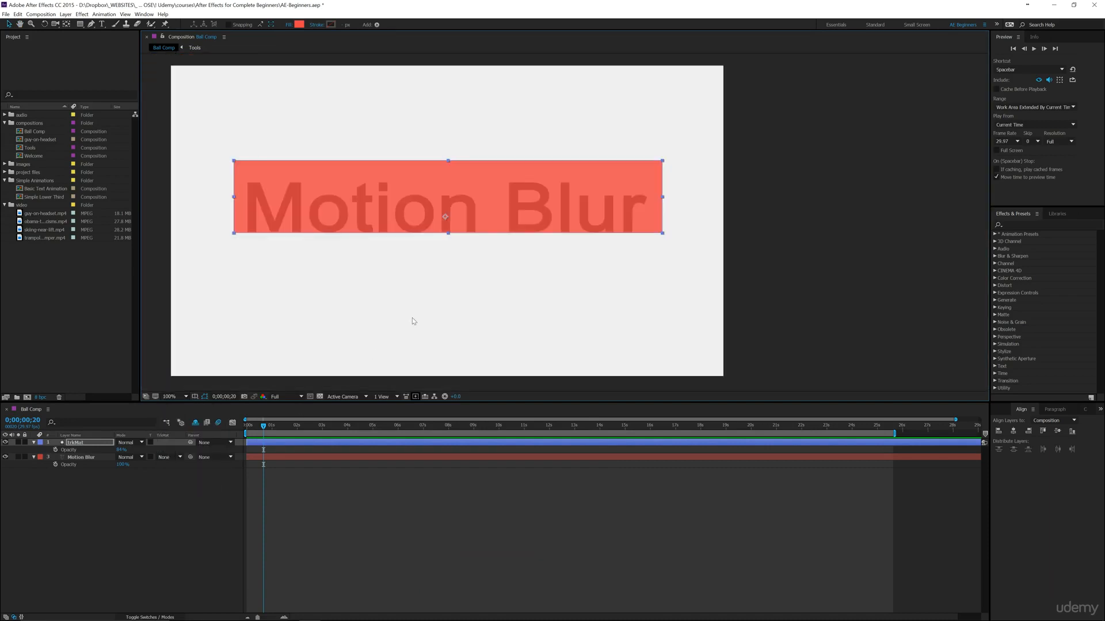
click(184, 498)
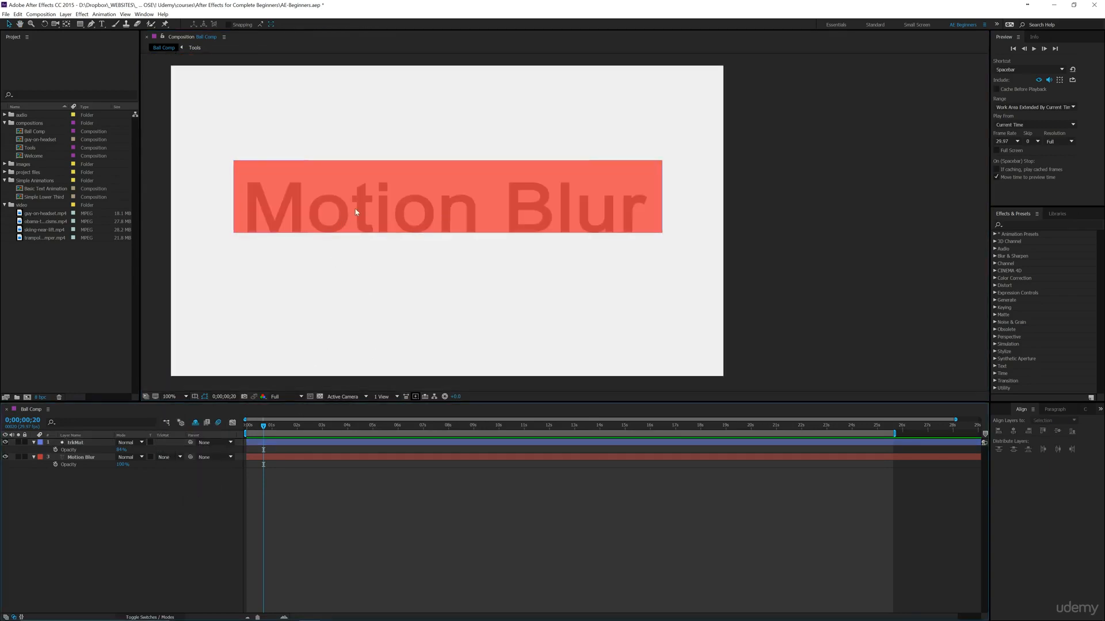
Set the trkMat layer's opacity back to 100%.
click(87, 443)
drag(120, 450, 181, 446)
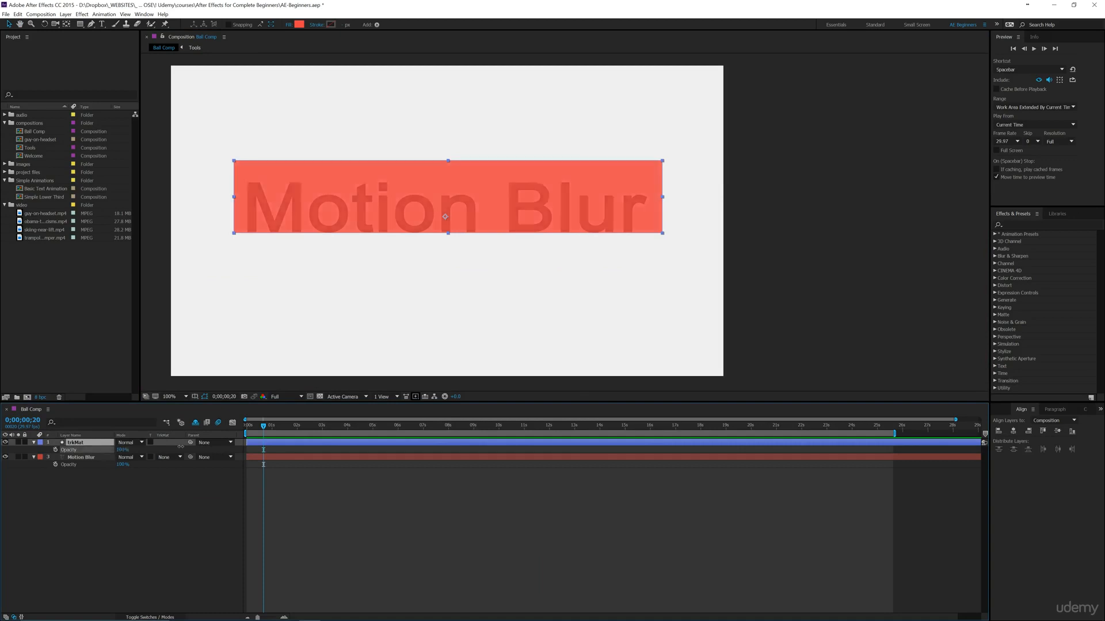
click(192, 512)
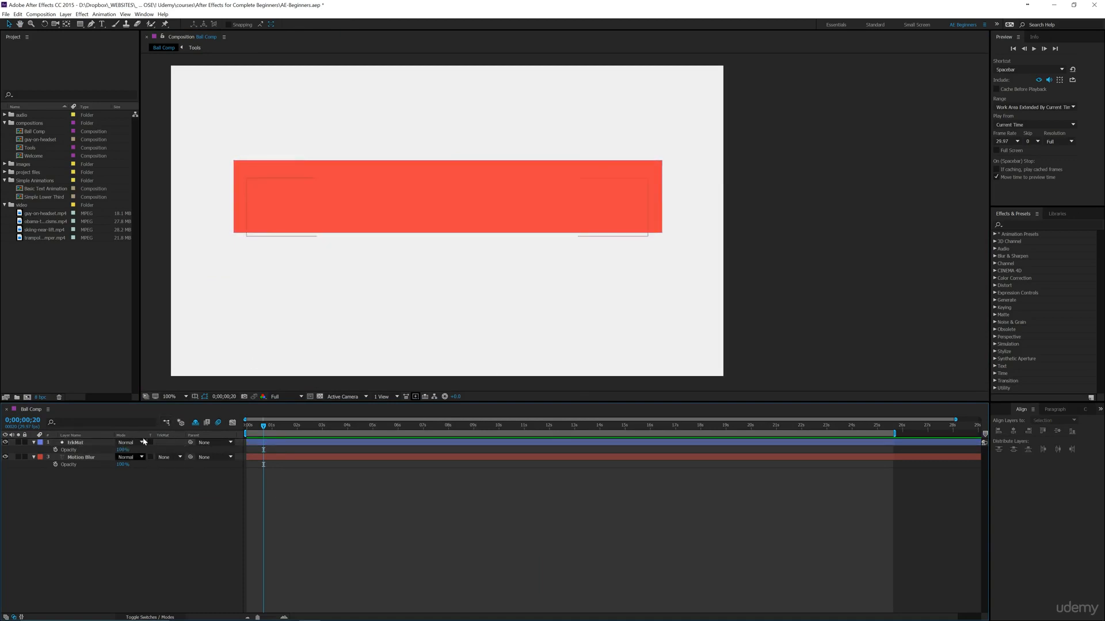
Examine the track matte options available for the Motion Blur layer without applying one.
click(148, 617)
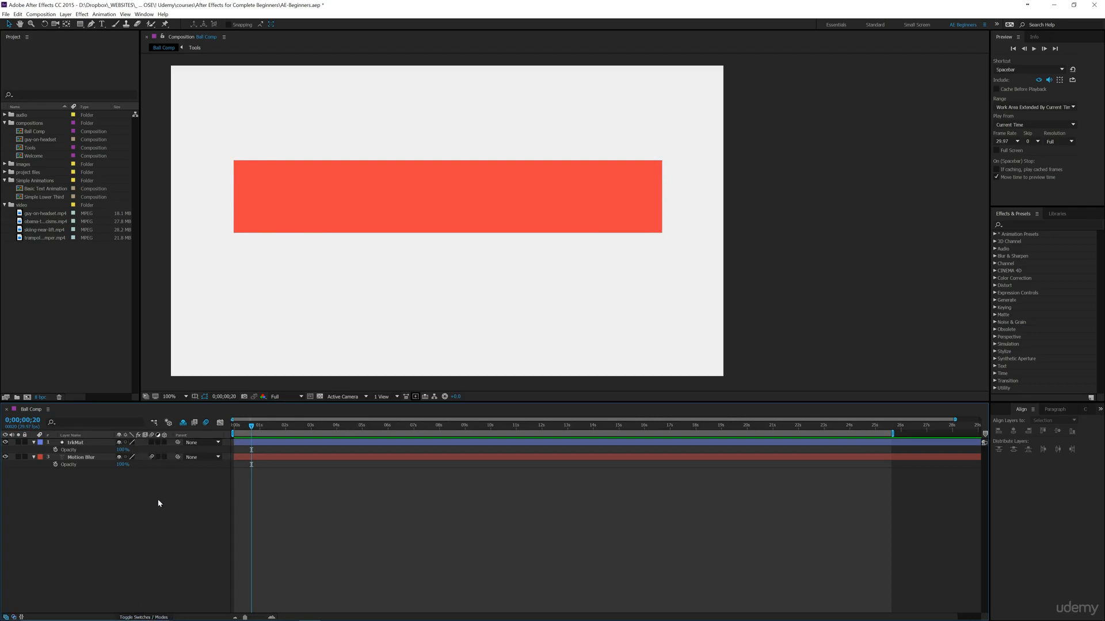
click(144, 617)
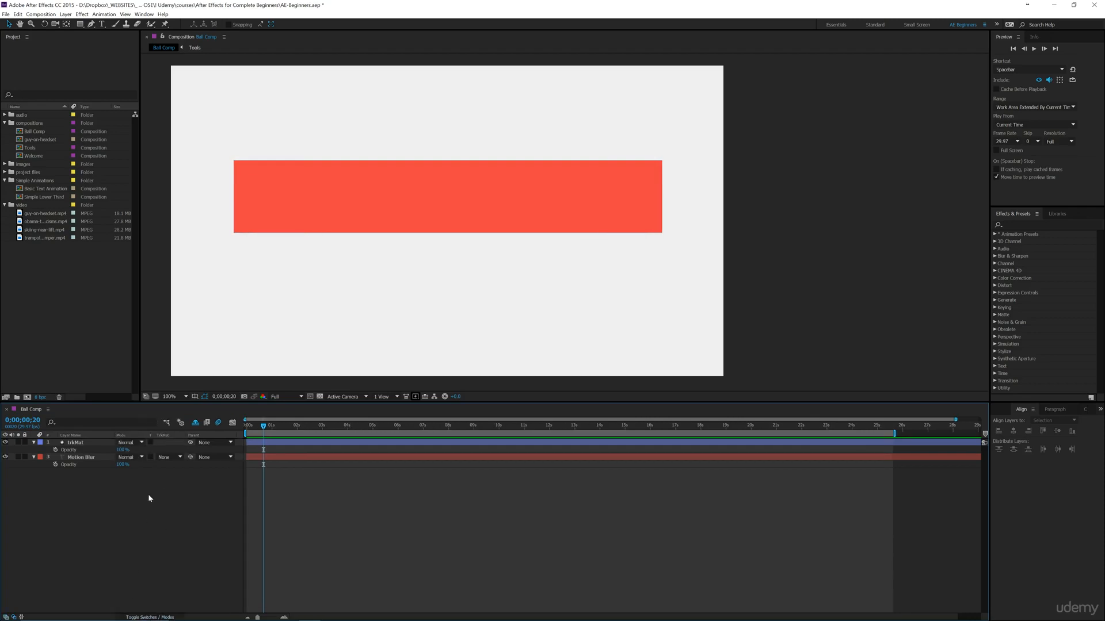
click(168, 457)
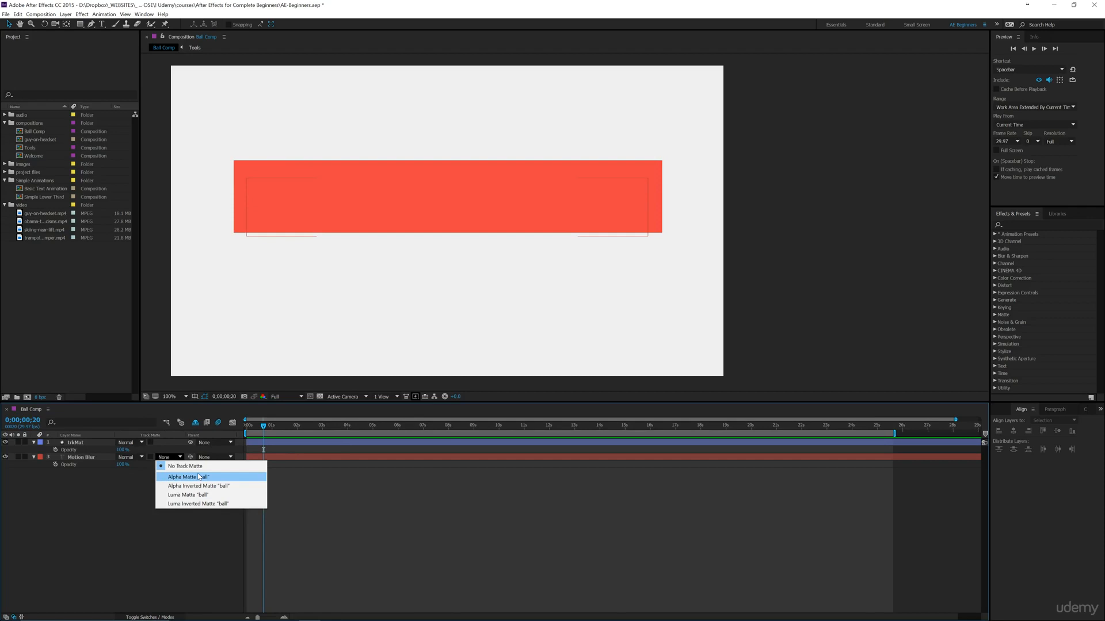
click(109, 494)
click(167, 457)
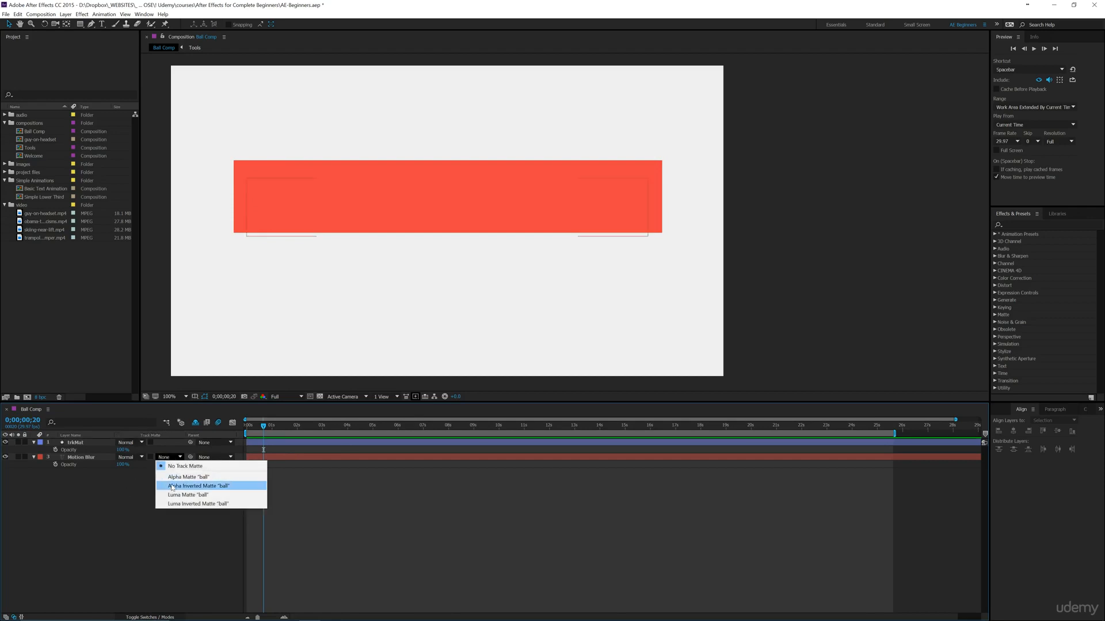
click(129, 484)
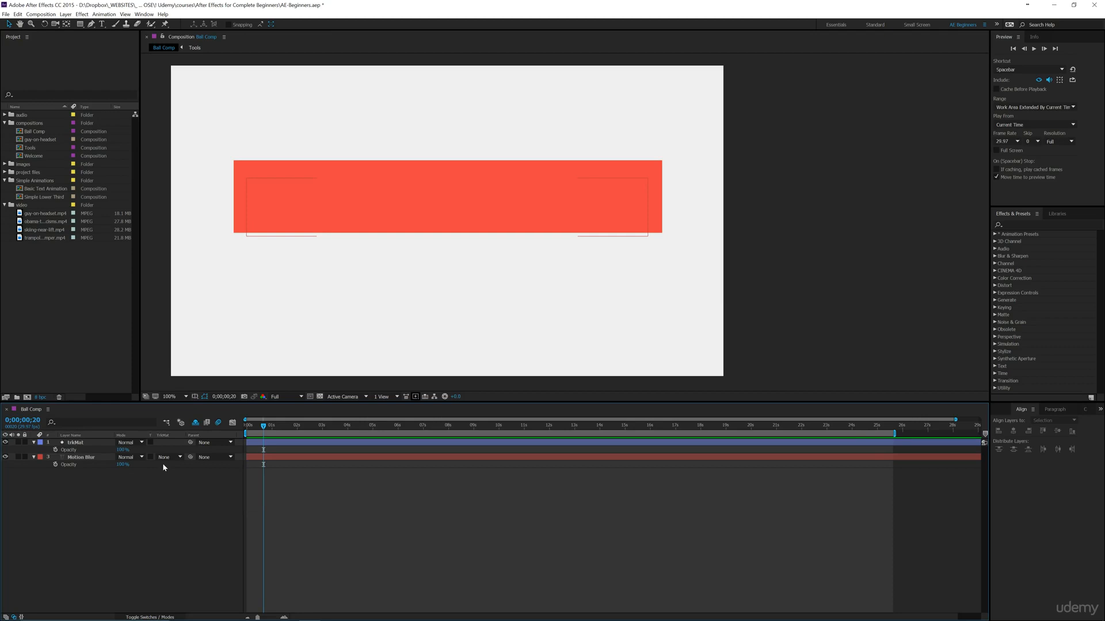
Move the trkMat layer below the Motion Blur layer and check its track matte options.
click(89, 444)
drag(89, 443, 87, 486)
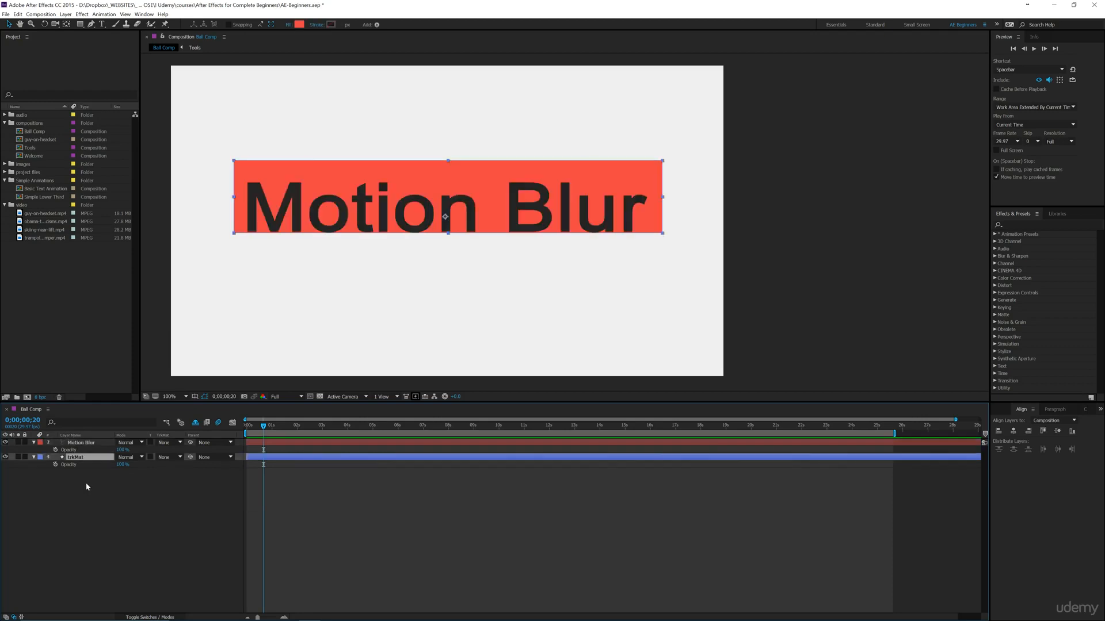
click(162, 457)
click(119, 496)
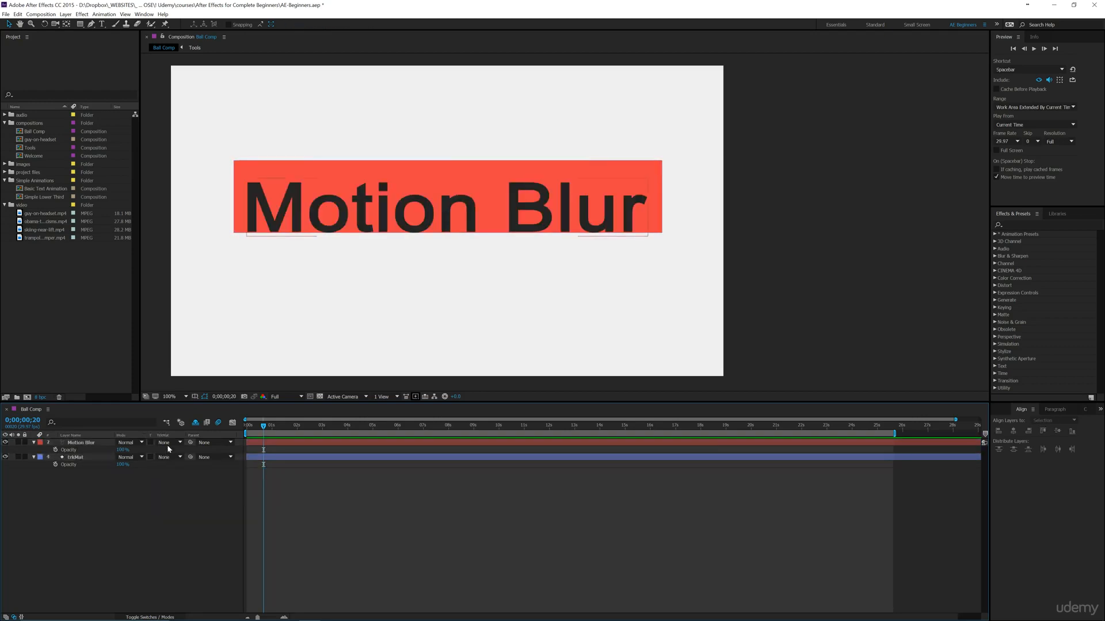
Move the trkMat layer back above the Motion Blur layer and check its track matte options.
click(166, 443)
click(94, 460)
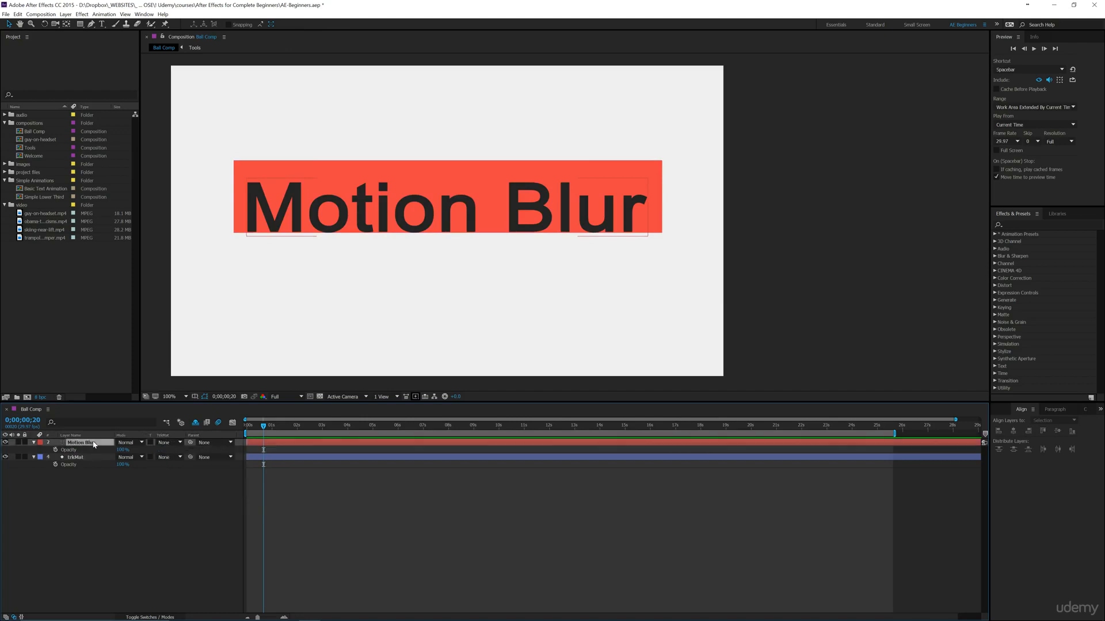
click(82, 458)
drag(82, 459, 82, 441)
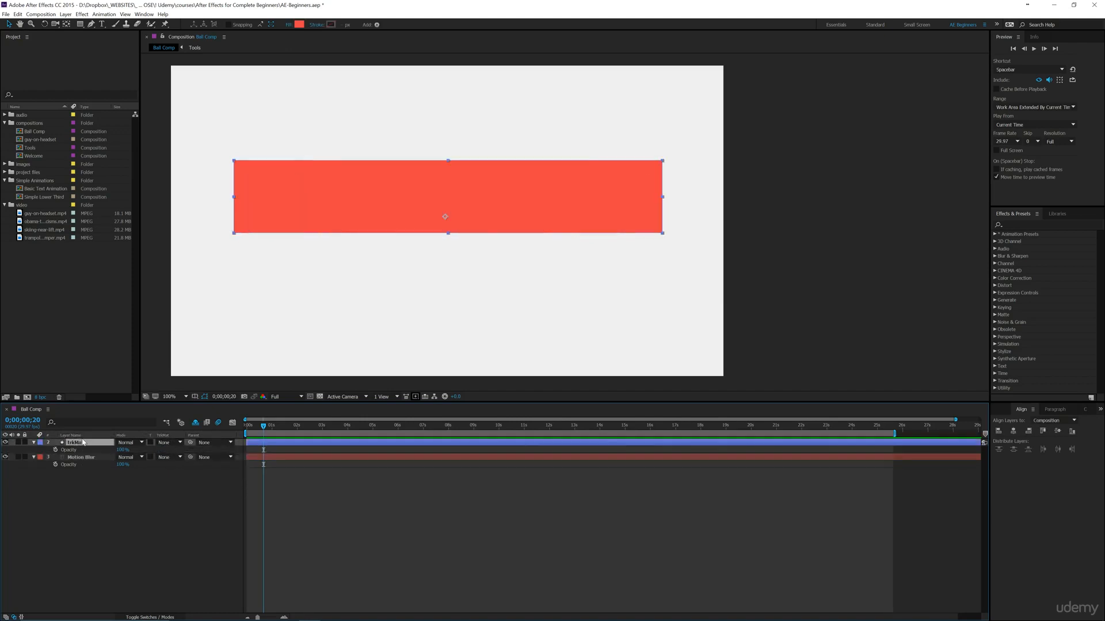
click(166, 443)
click(80, 502)
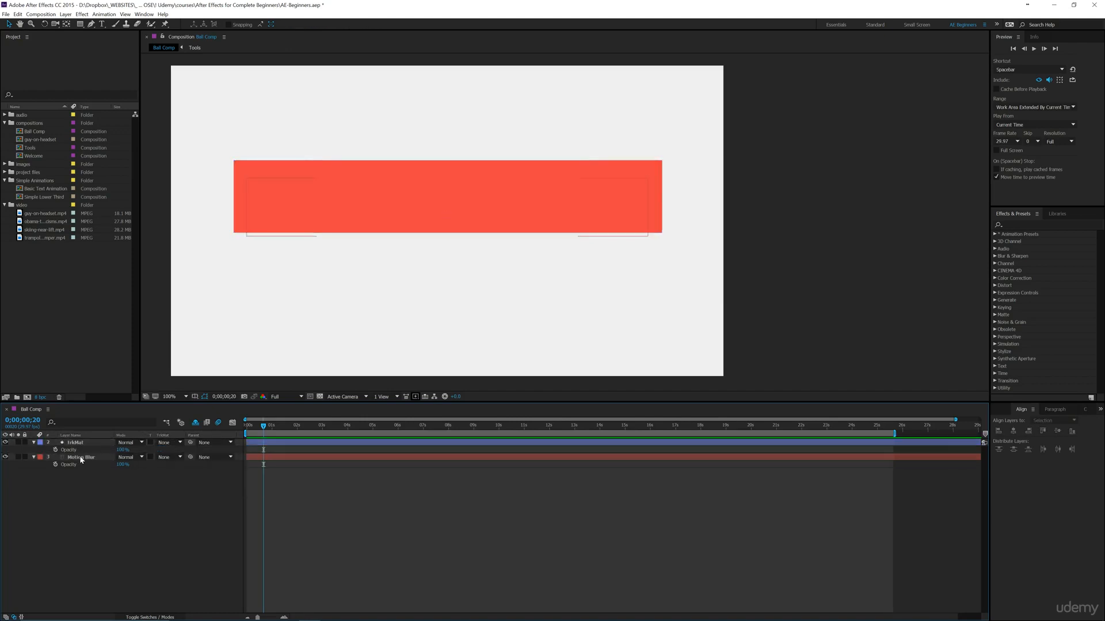
Set the Motion Blur layer's track matte to Alpha Matte "trkMat".
click(92, 457)
click(166, 456)
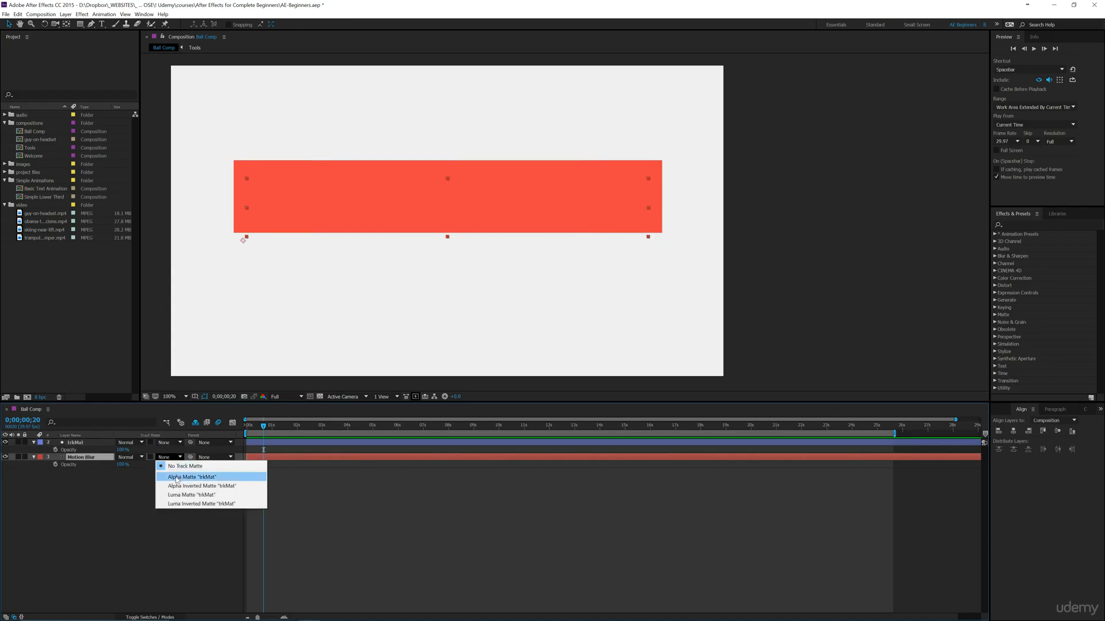
click(177, 478)
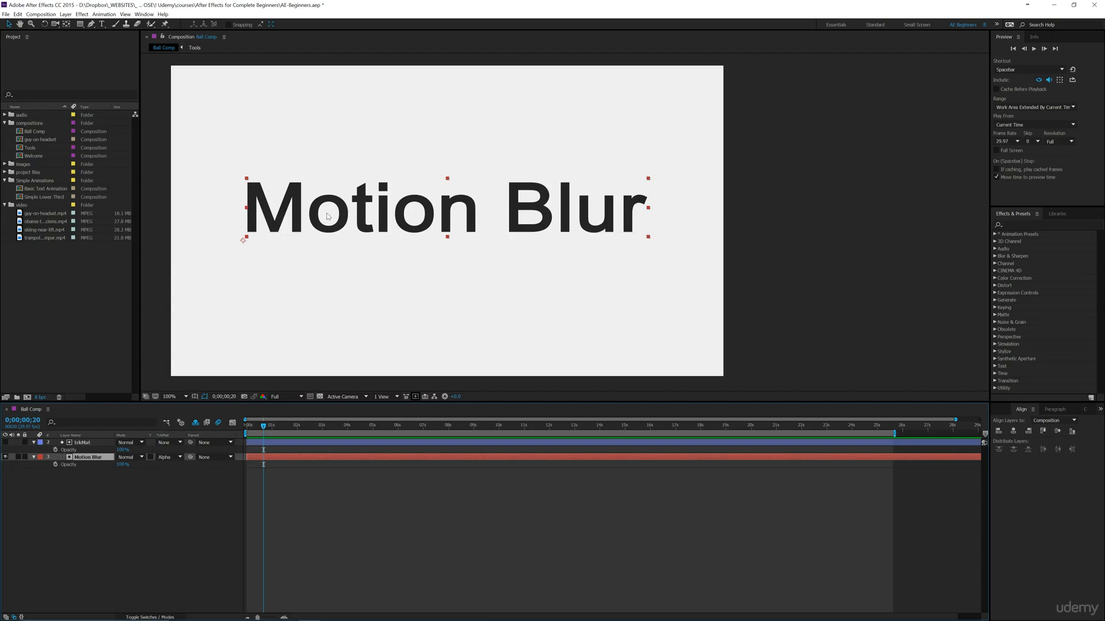
Test the matte by shifting the title partly outside the matte area, and undo the move.
drag(327, 216, 288, 216)
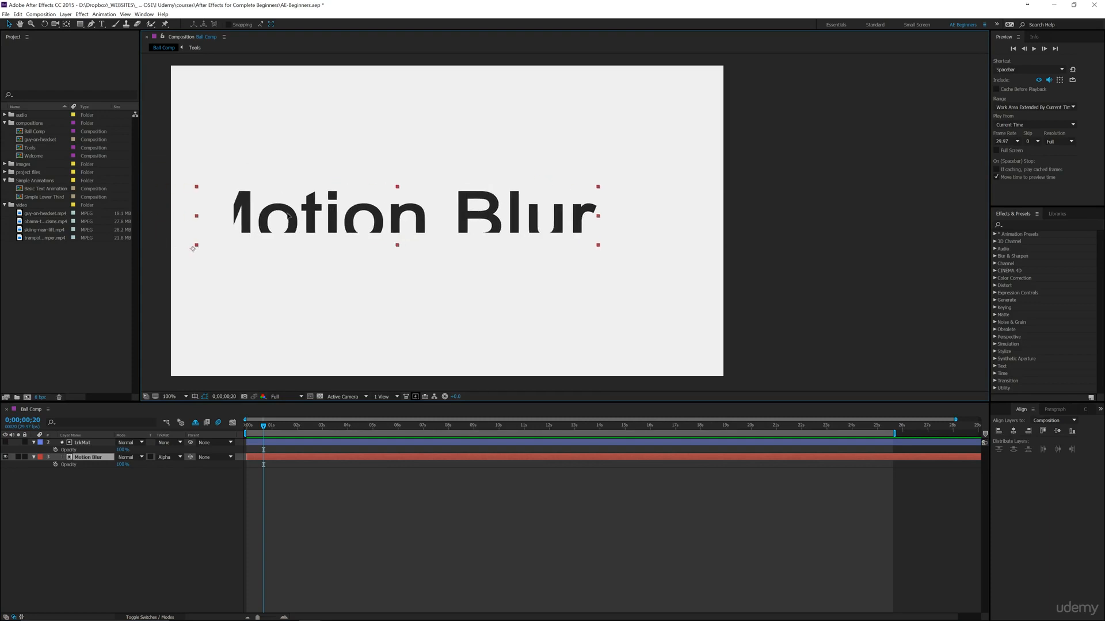
key(ctrl+z)
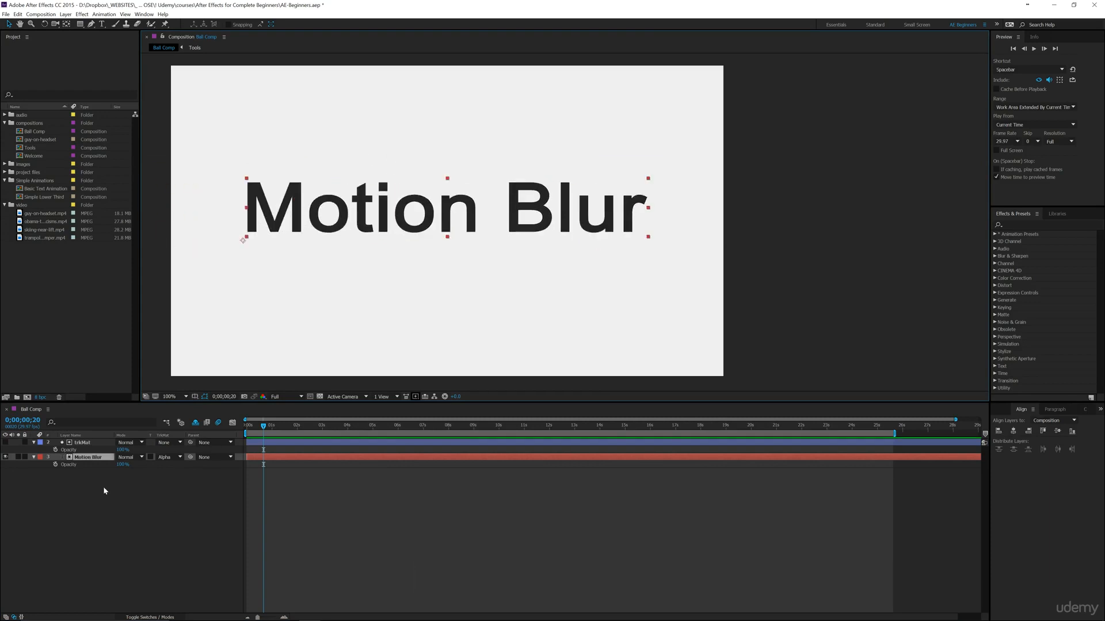
At 0;00;00;00, lower the Motion Blur title below the matte to a Y position of about 797 and set a Position keyframe.
key(p)
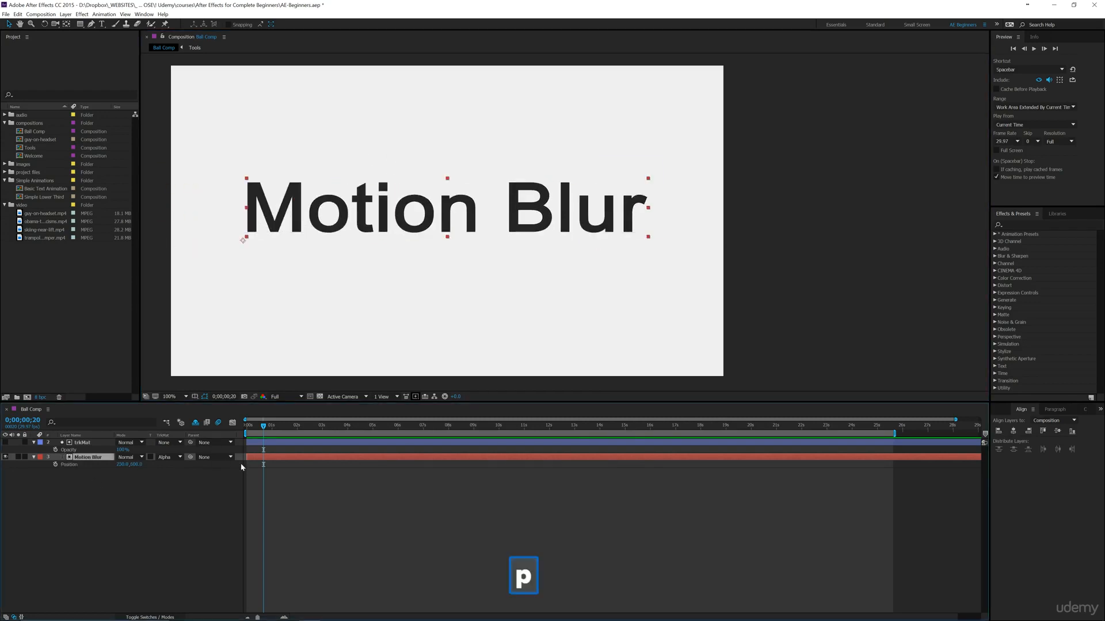
drag(262, 428, 245, 429)
drag(124, 465, 165, 471)
key(ctrl+z)
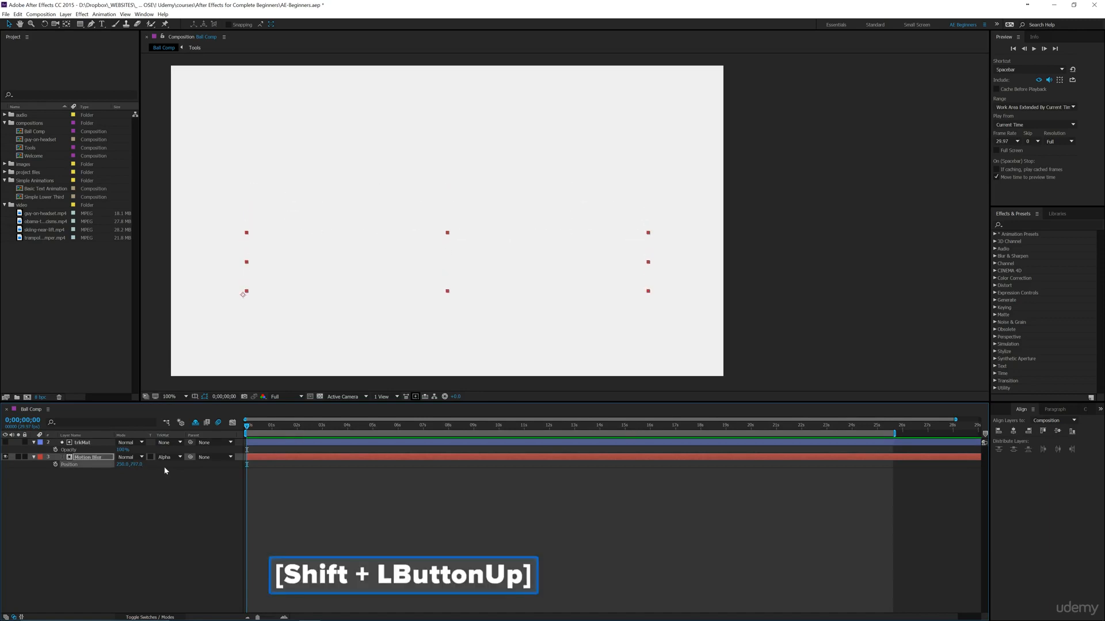
click(55, 464)
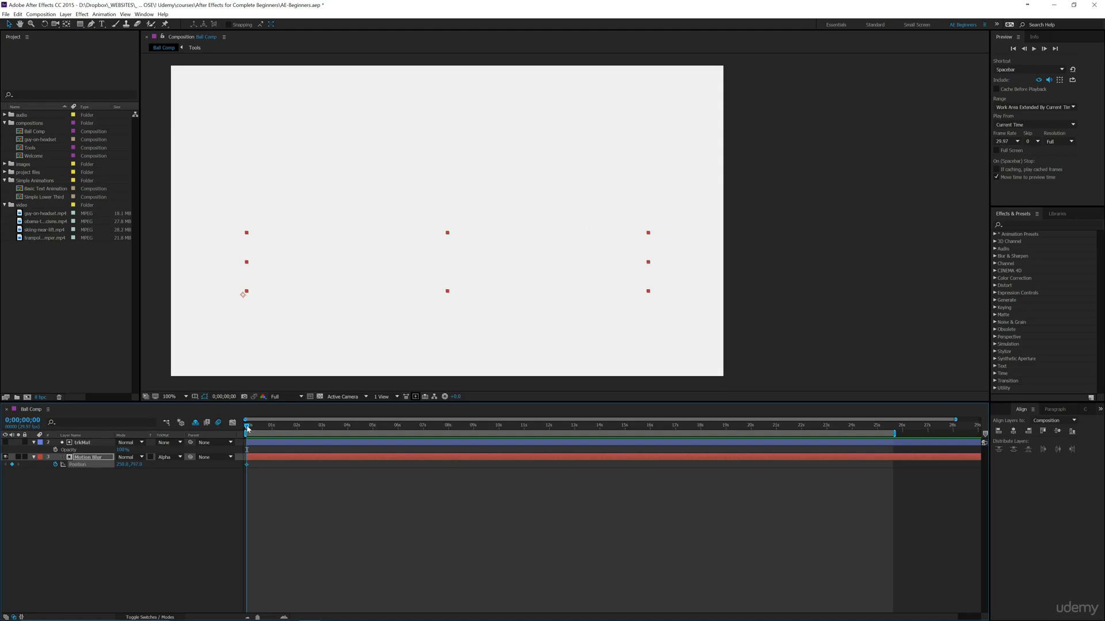
At 0;00;00;17, raise the title to a Y position of about 599 and apply Easy Ease to both Position keyframes.
drag(248, 428, 261, 428)
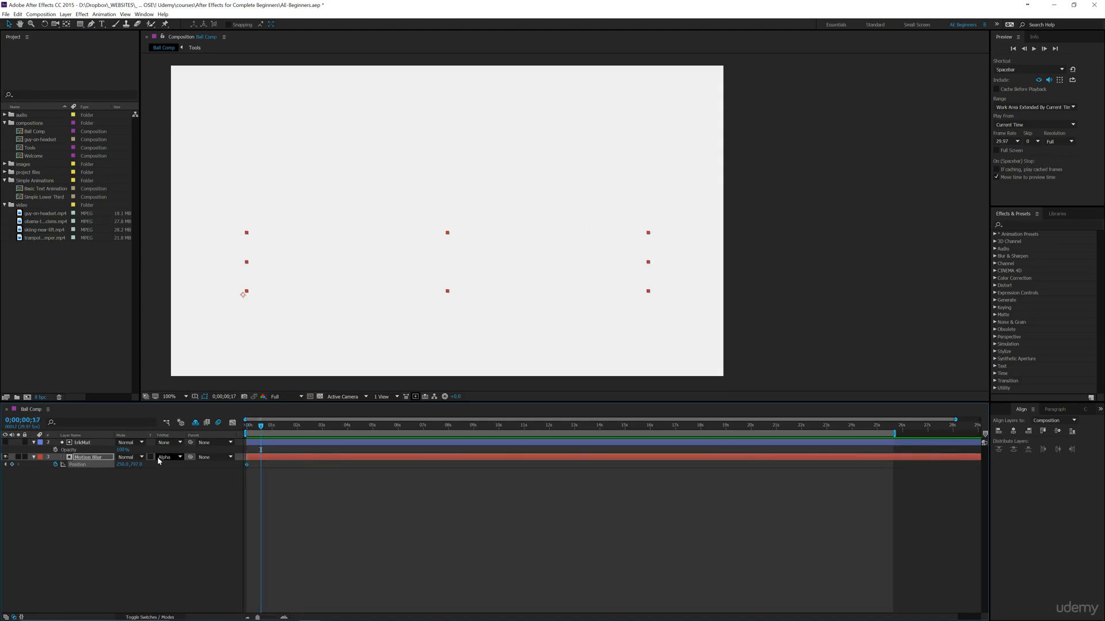
drag(140, 465, 125, 466)
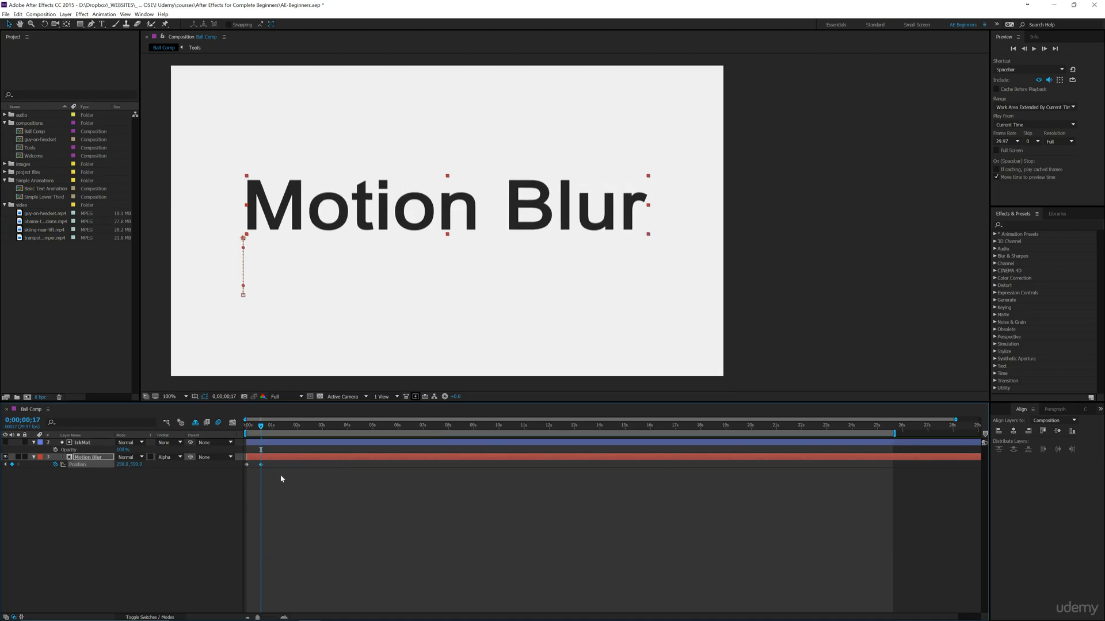
drag(281, 475, 229, 461)
key(F9)
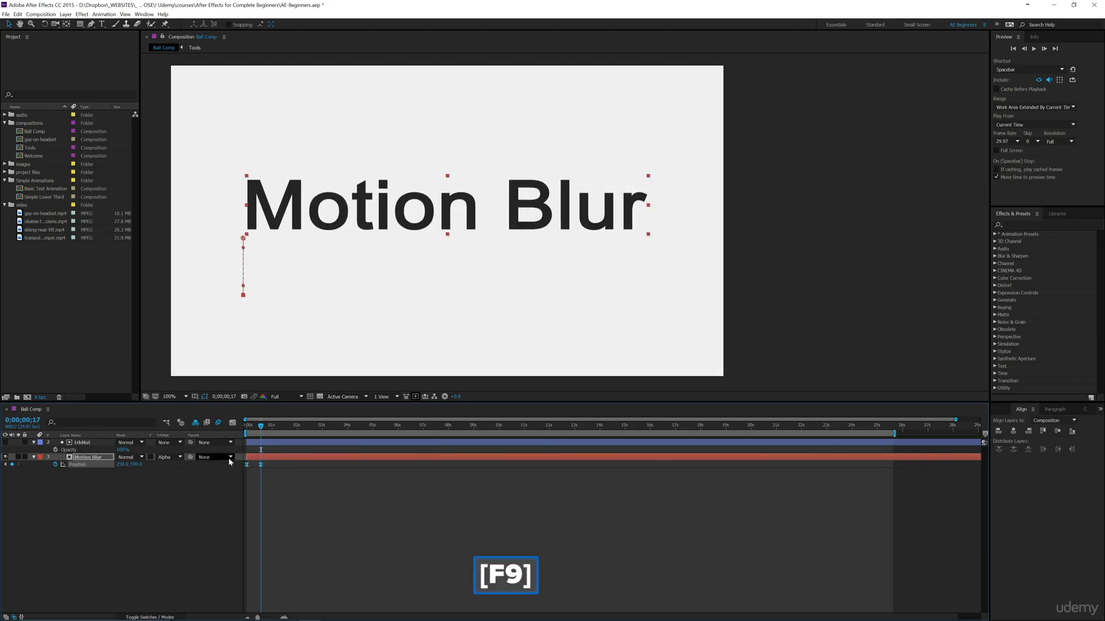
Preview the title's reveal animation from the start of the composition.
drag(260, 426, 233, 427)
click(127, 561)
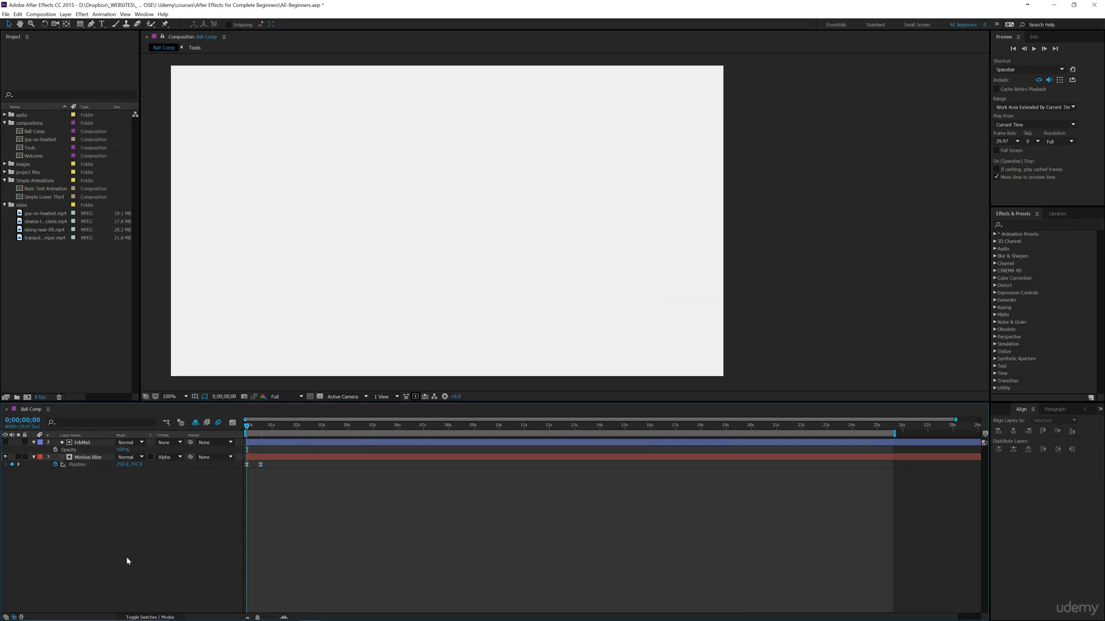
key(space)
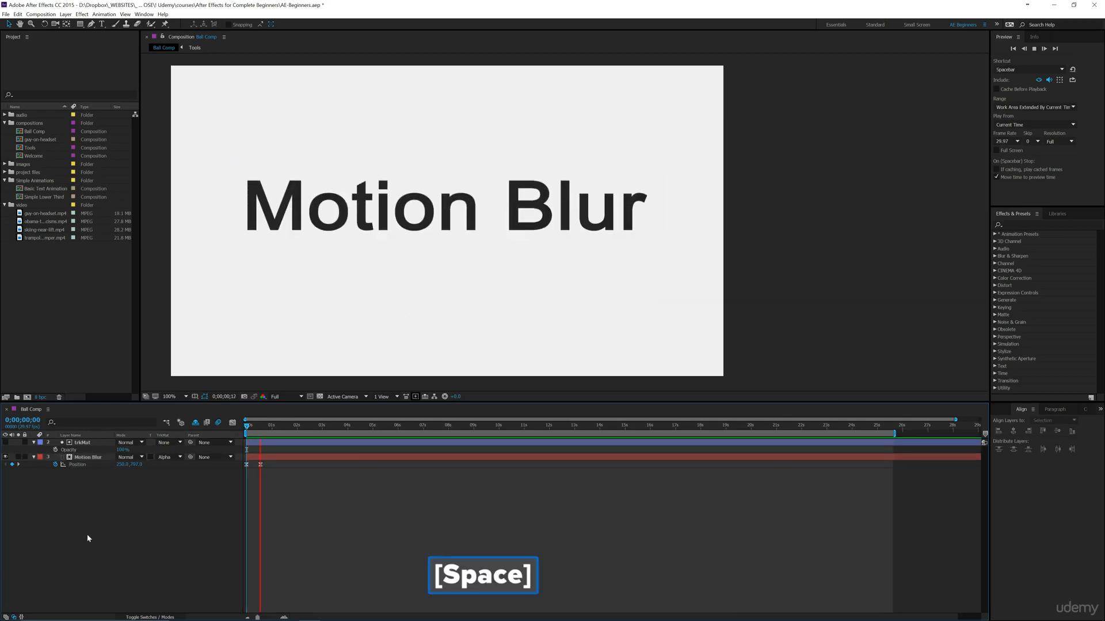
key(space)
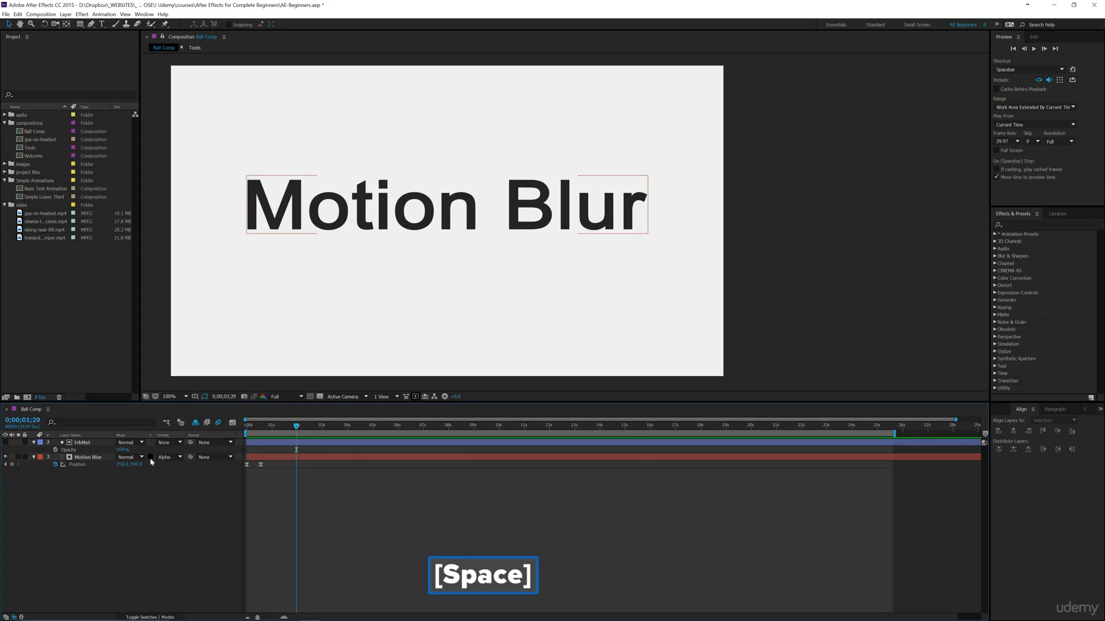
Show the layer switches to check the title's motion blur, and replay the animation from the start.
click(154, 617)
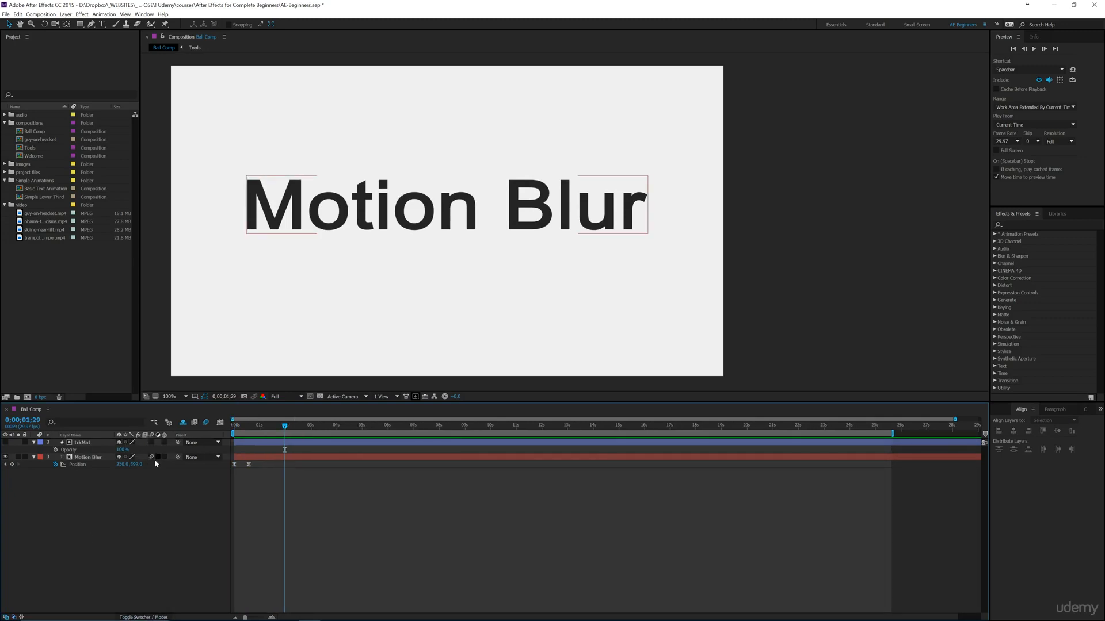
drag(285, 432, 233, 433)
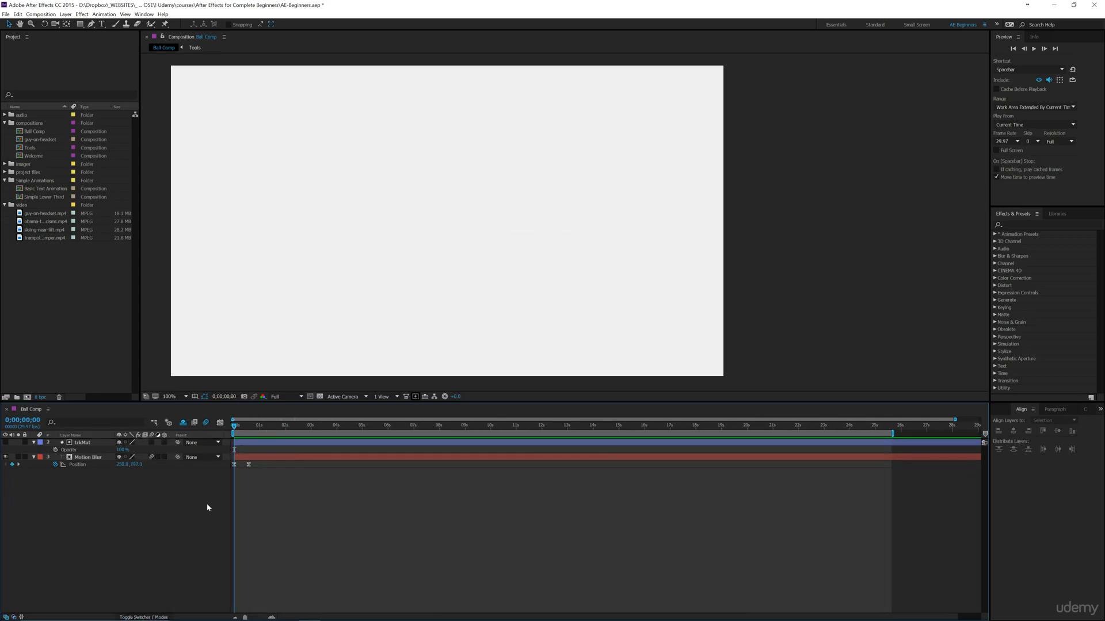
key(space)
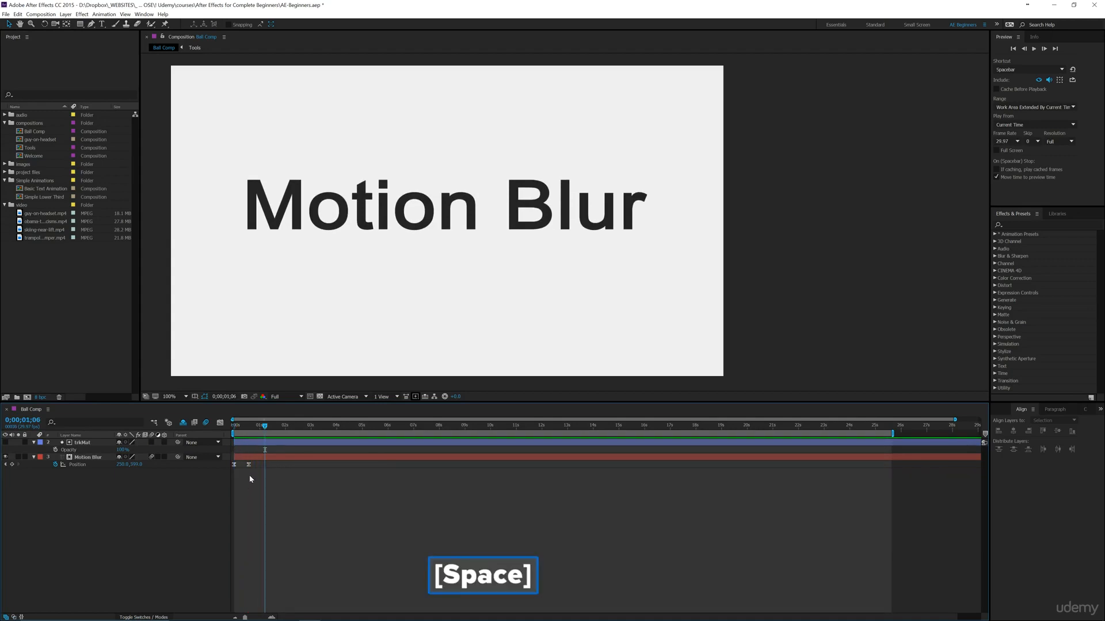
Shift the title's second Position keyframe a few frames earlier and preview the faster reveal.
click(248, 466)
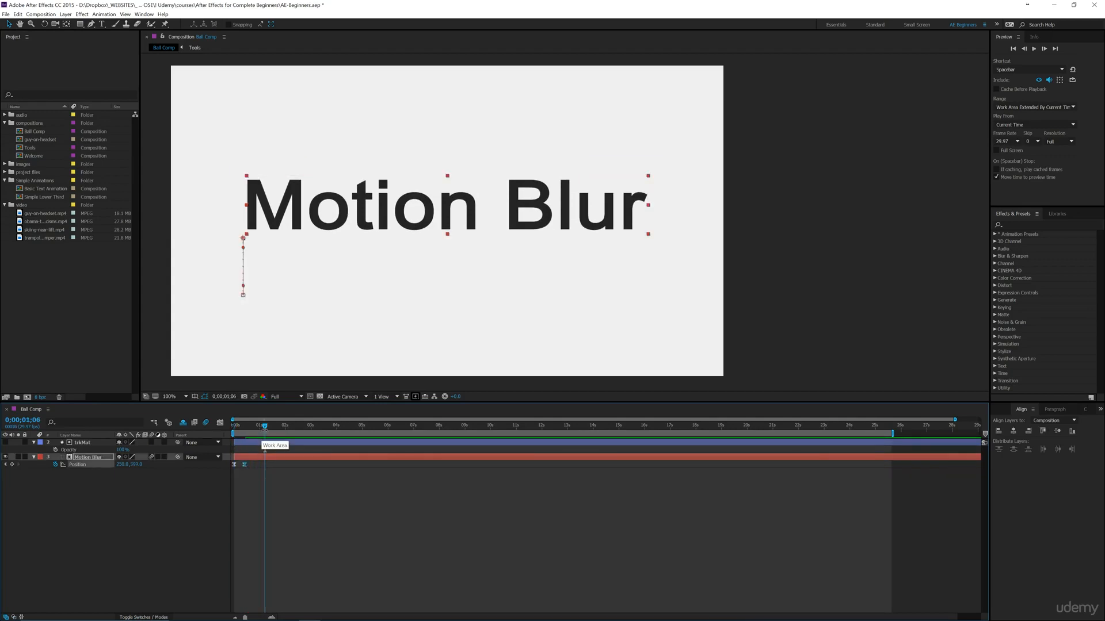
drag(264, 428, 232, 430)
key(space)
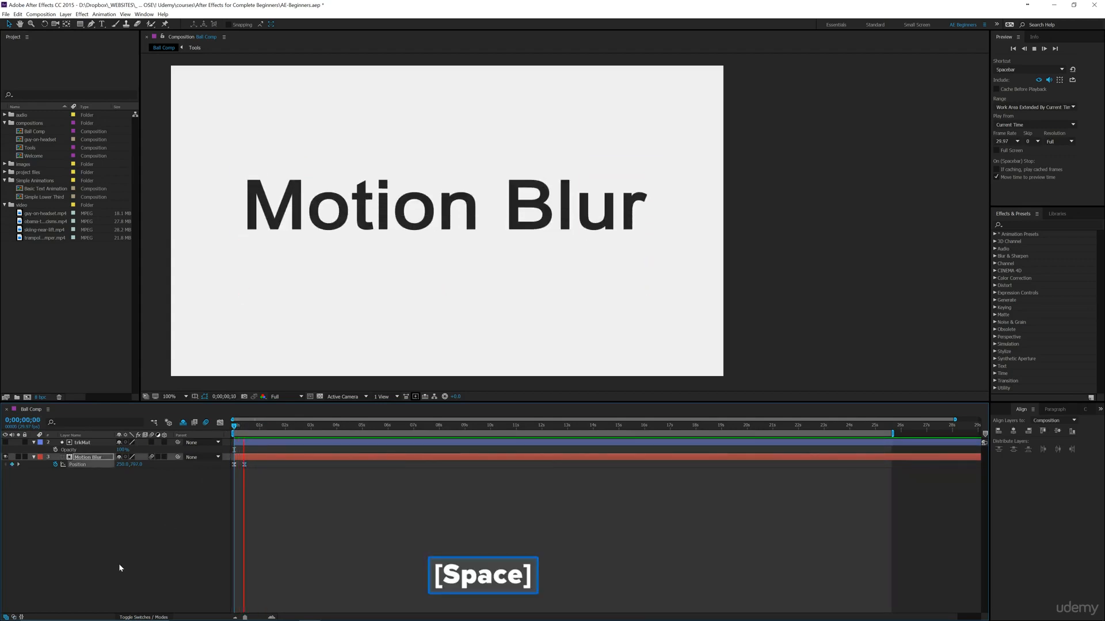
key(space)
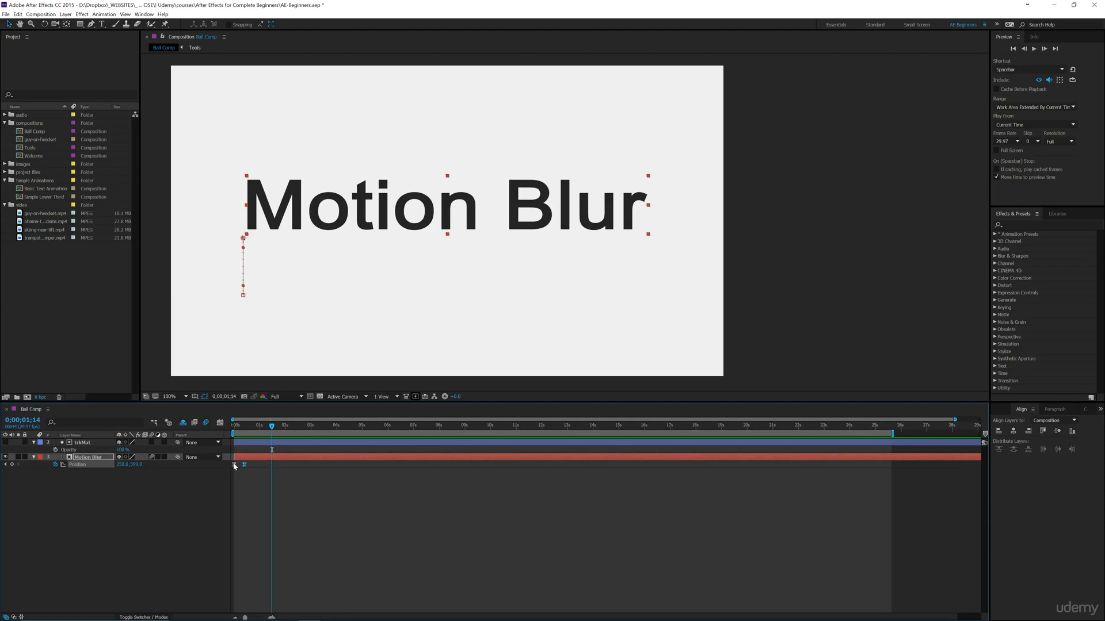
Swap the order of the two Position keyframes so the title drops out below the matte, and preview the animation.
mouse_move(234, 465)
mouse_down()
mouse_move(245, 465)
mouse_move(234, 465)
mouse_up()
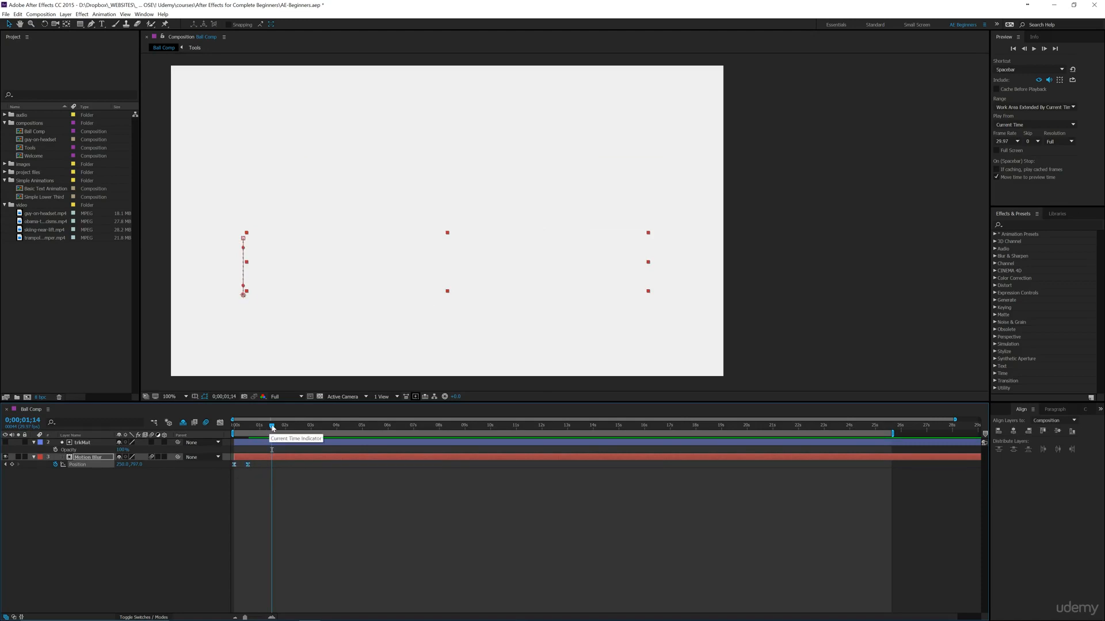
key(Home)
key(space)
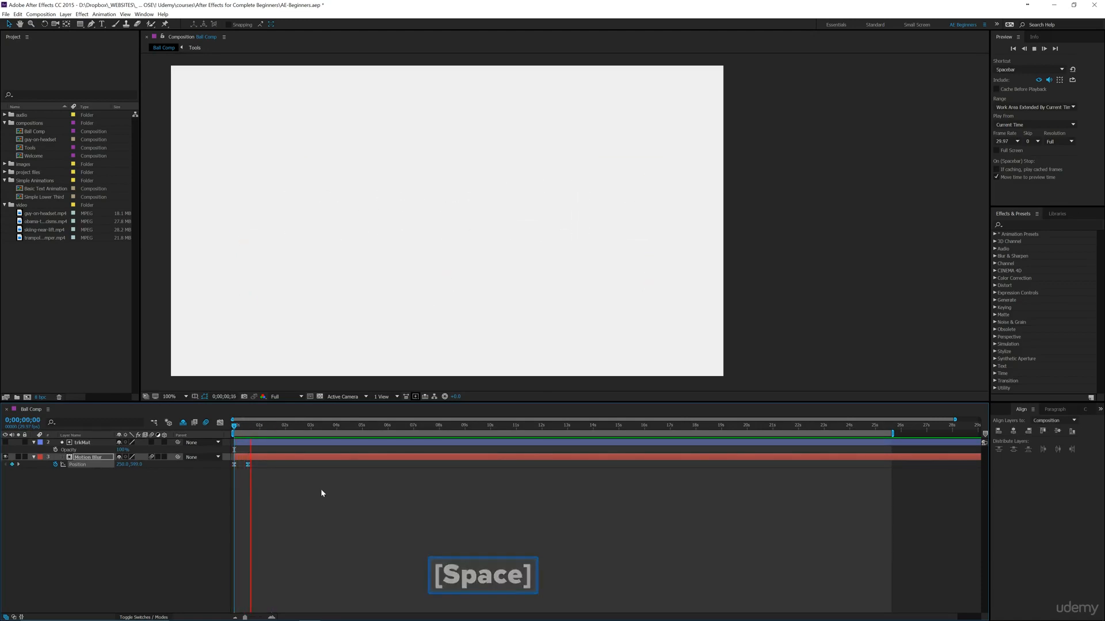
key(space)
Move the second Position keyframe closer to the first and return the current time to 0;00;00;00.
drag(249, 465, 244, 465)
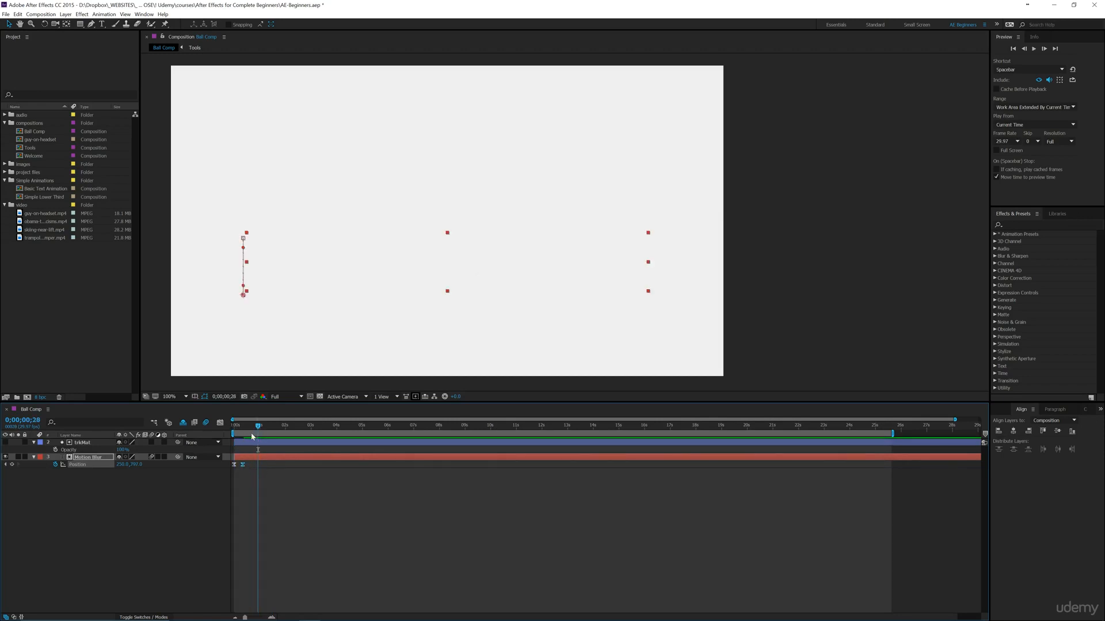
drag(256, 426, 227, 427)
click(171, 501)
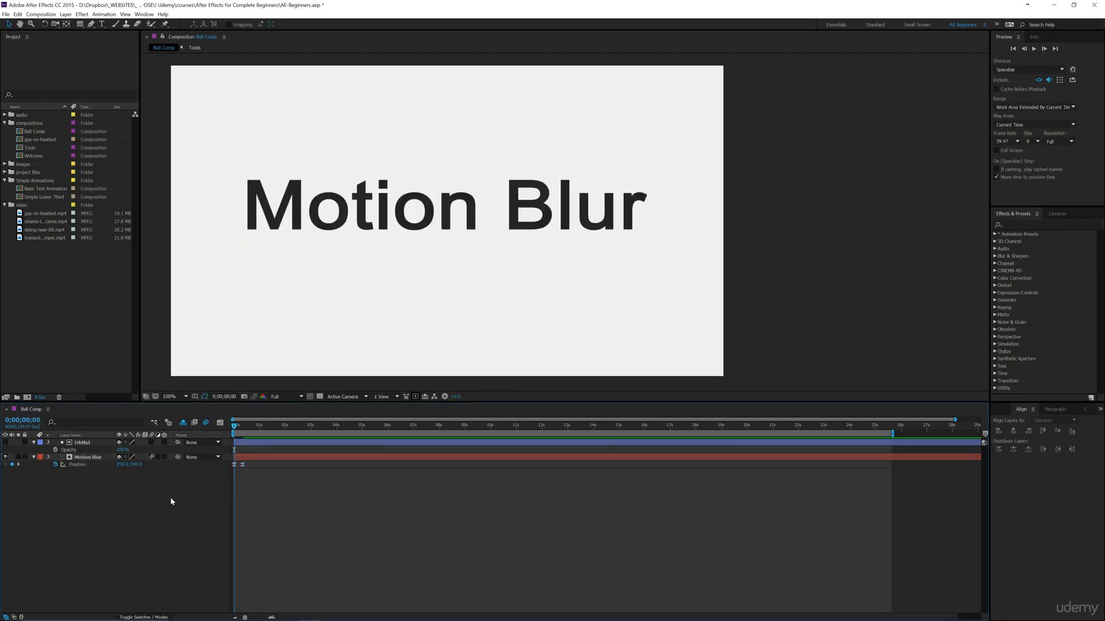
Create a text layer reading "2nd Text" above the Motion Blur title.
key(ctrl+t)
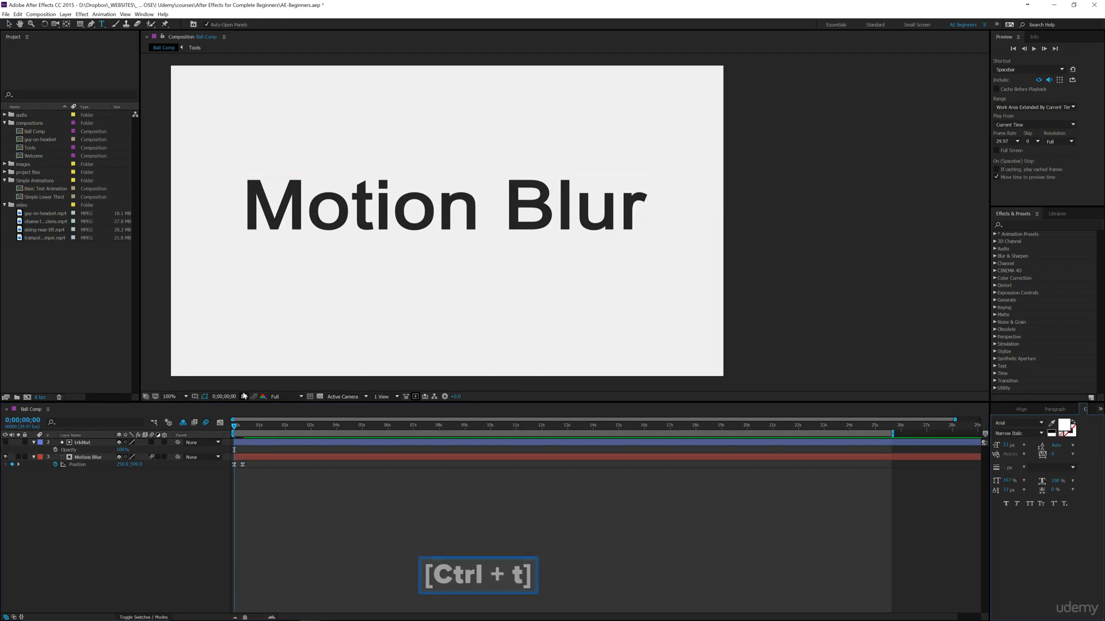
click(269, 122)
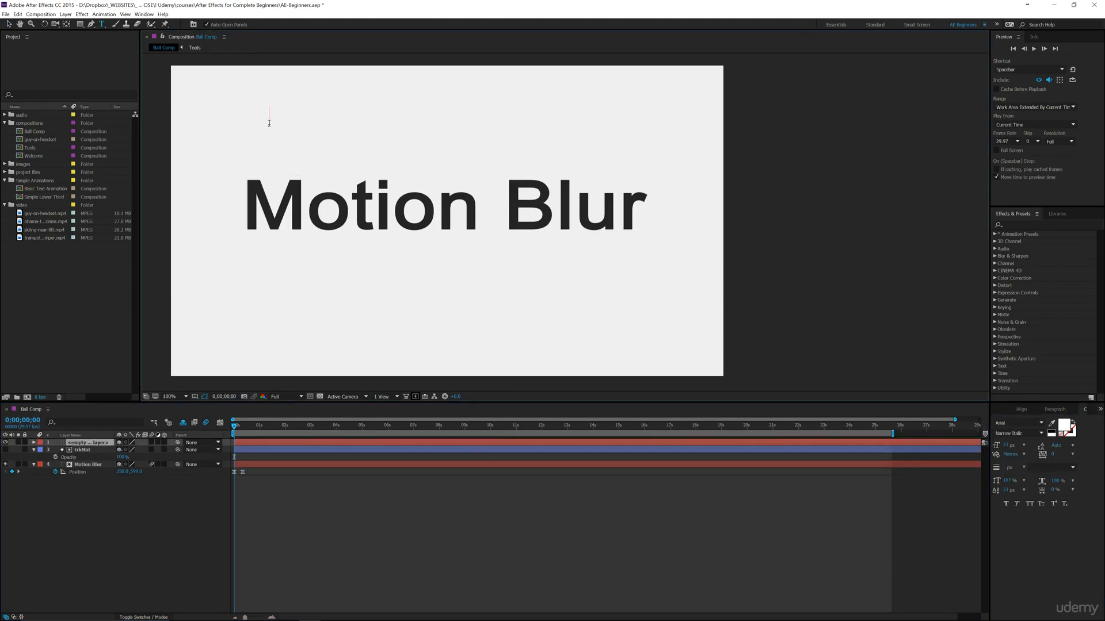
text(2nd Text)
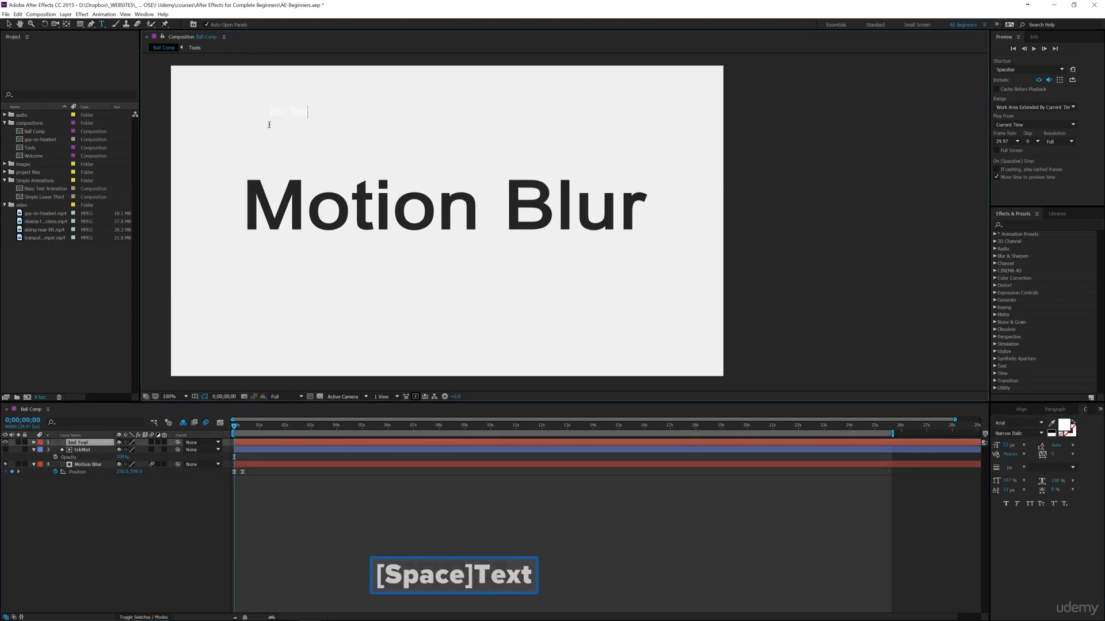
Change the fill colour of all the "2nd Text" characters to a medium green.
key(ctrl+a)
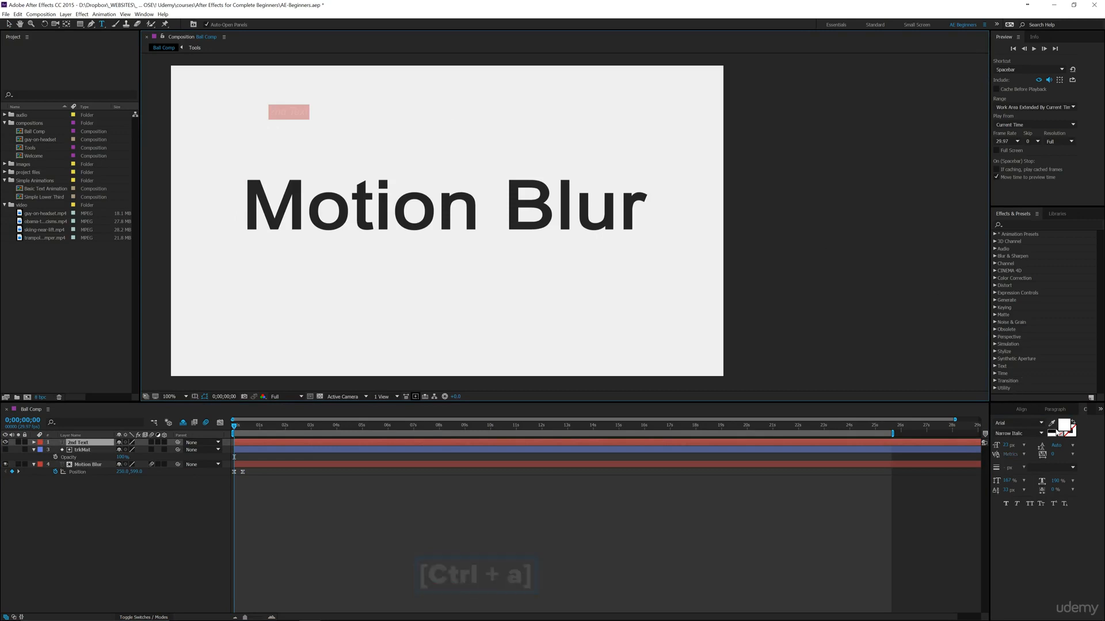
click(1064, 425)
click(714, 401)
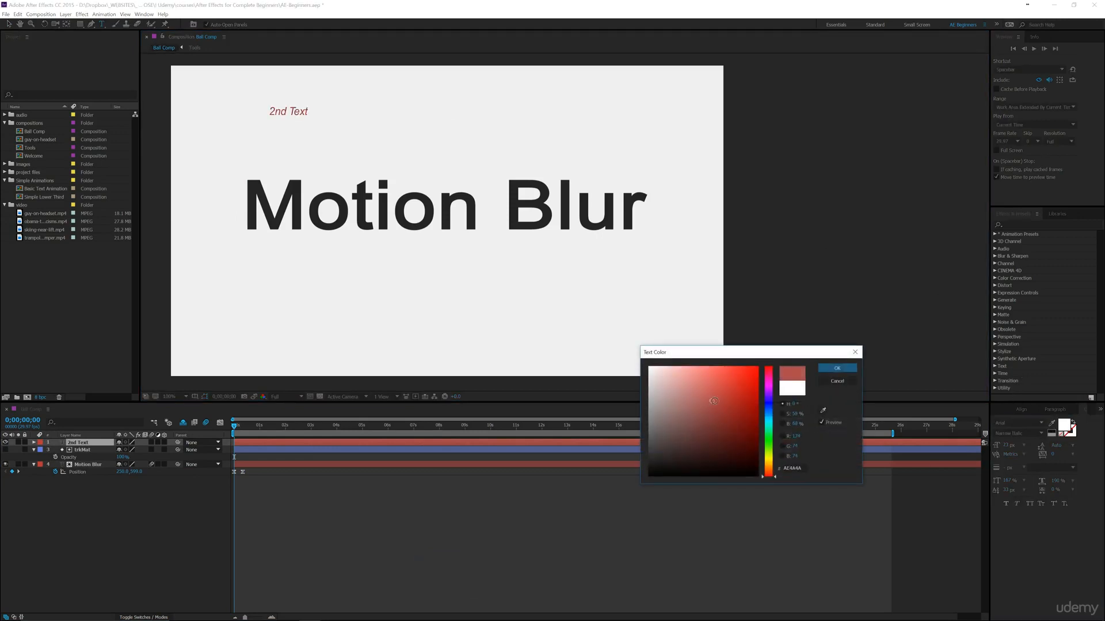
mouse_move(731, 394)
mouse_down()
mouse_move(768, 406)
mouse_move(768, 443)
mouse_move(726, 410)
mouse_up()
click(738, 412)
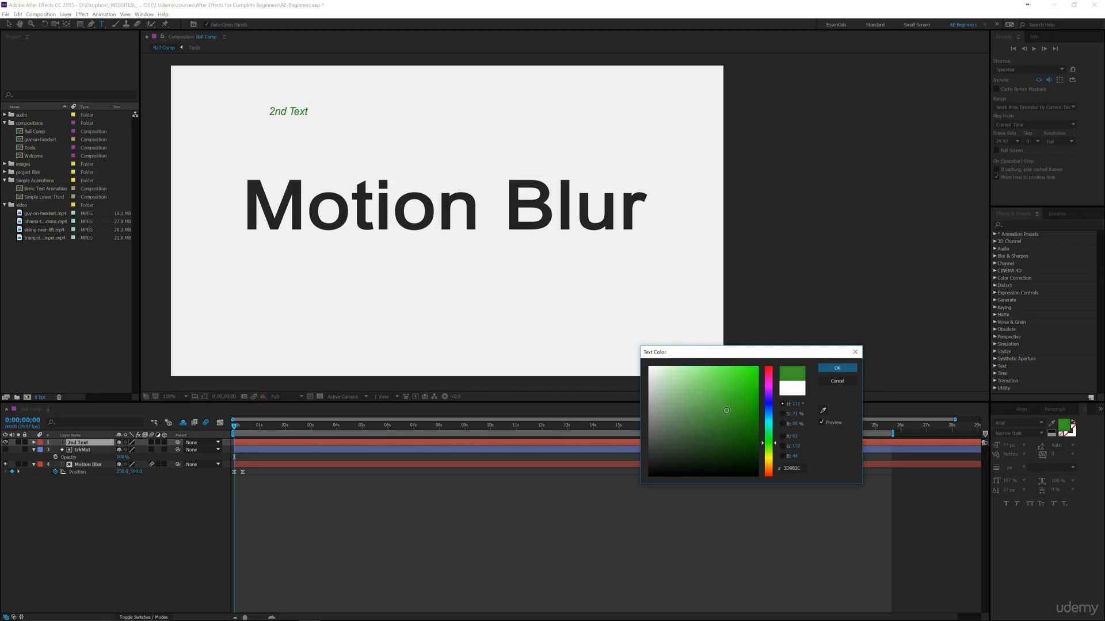
click(829, 368)
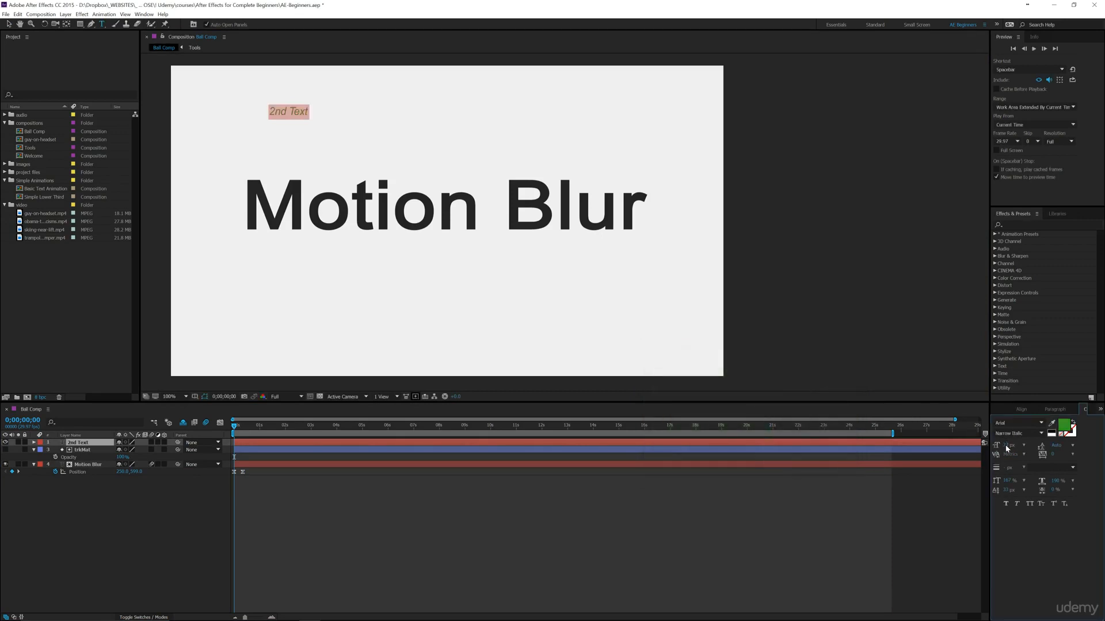
Set the "2nd Text" characters to a 100 px font size and the Arial Bold style, and finish the text editing.
click(1006, 446)
text(100)
key(Return)
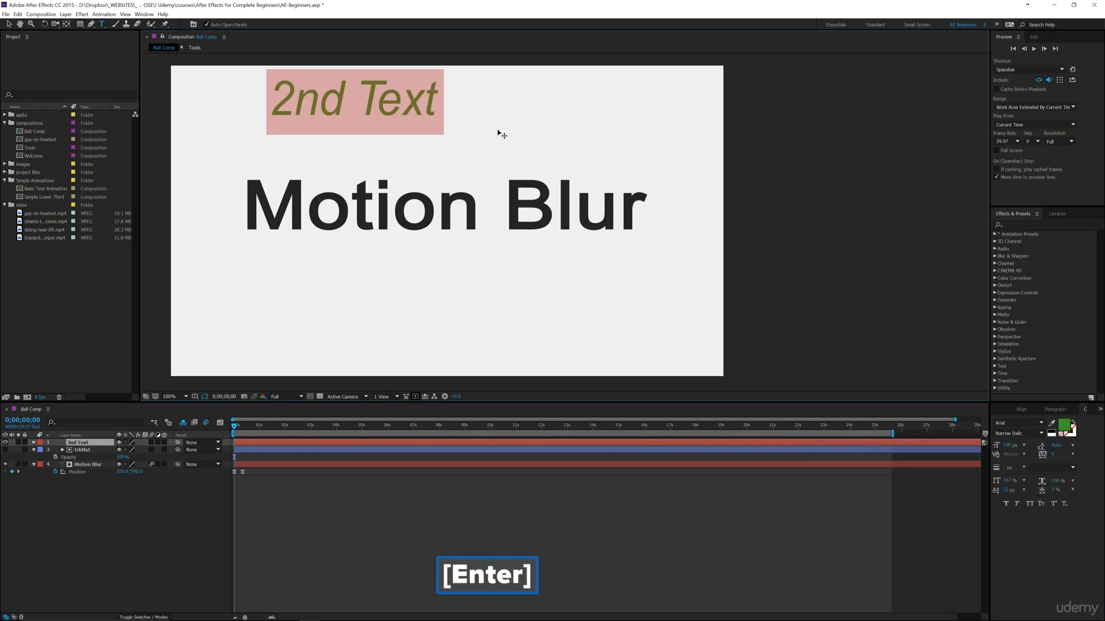
click(1040, 435)
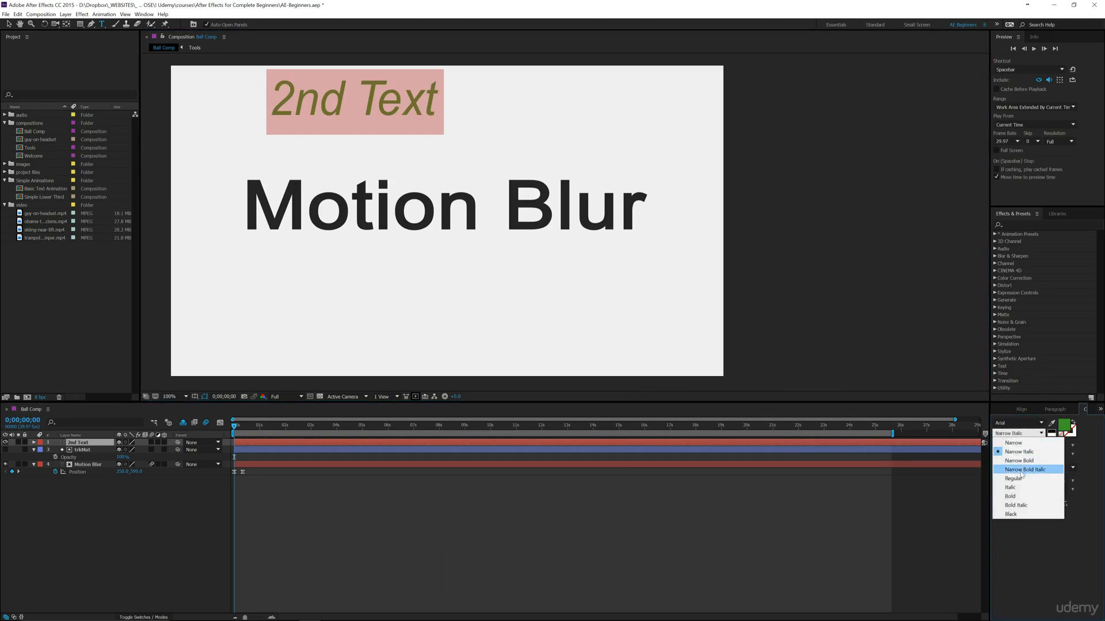
click(1016, 497)
click(414, 115)
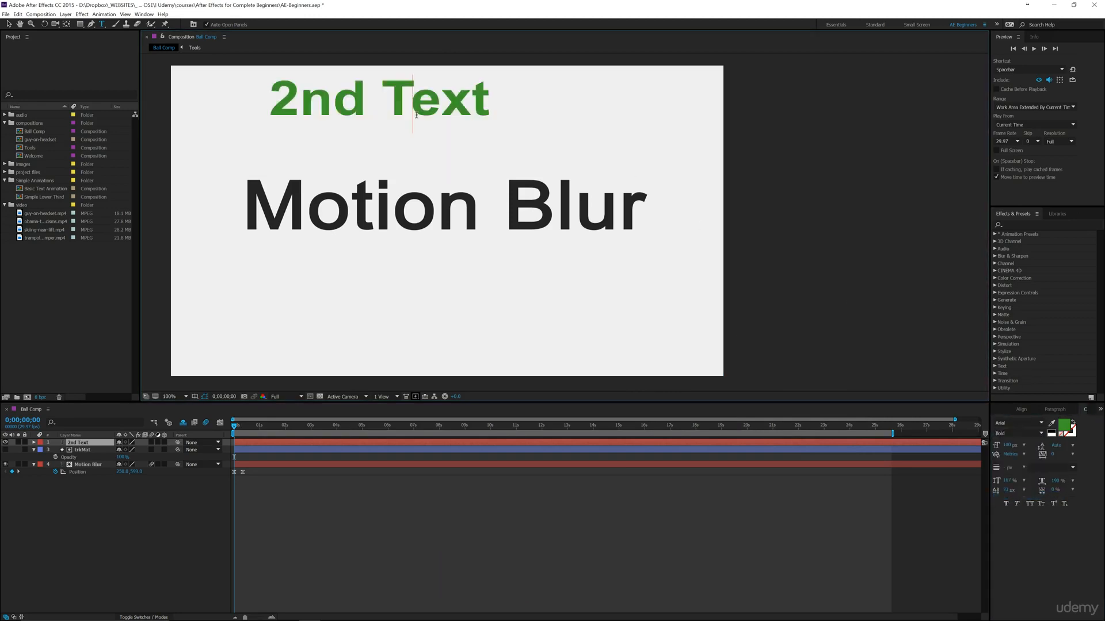
key(ctrl+Return)
Move the 2nd Text beyond the frame's right edge, level with the Motion Blur title, and set the current time to 0;00;00;10.
key(v)
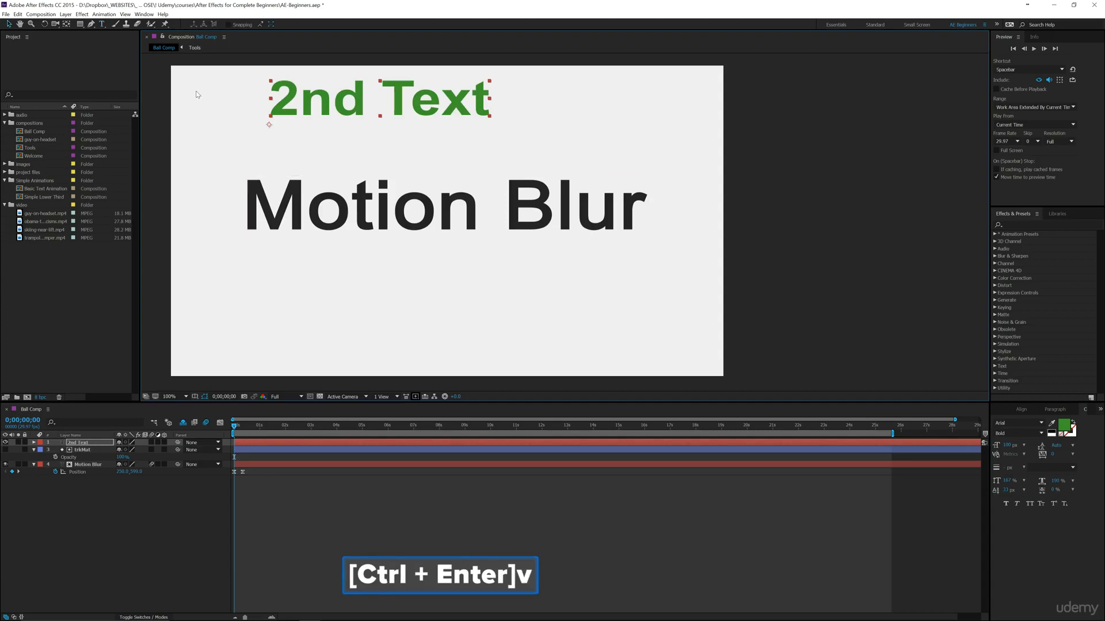
drag(382, 97, 862, 210)
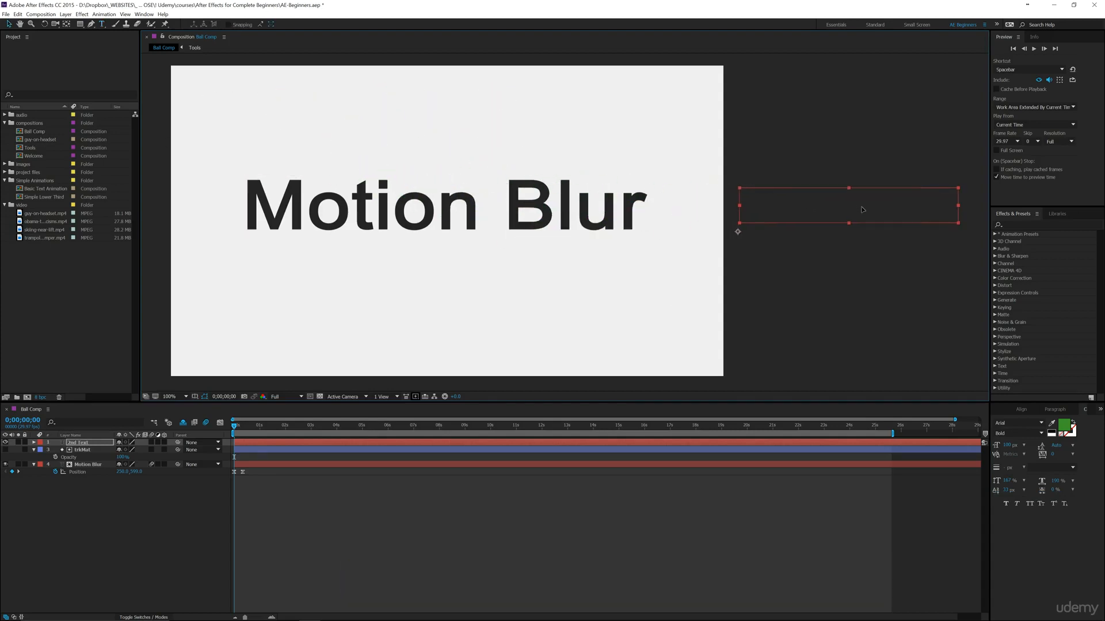
click(164, 517)
key(k)
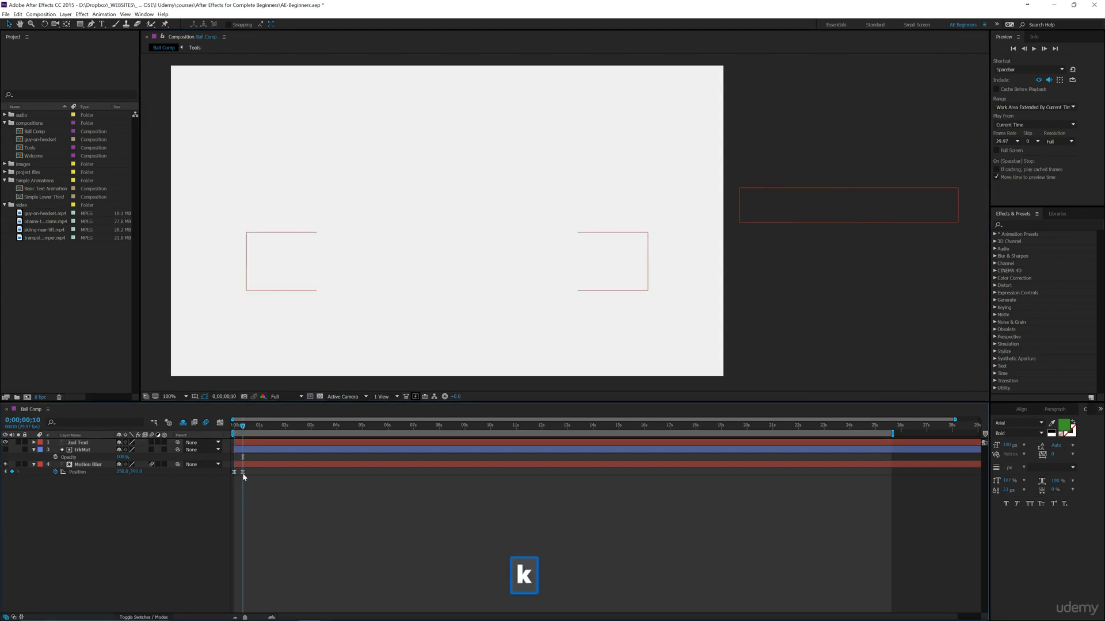
Bring the 2nd Text layer horizontally to the middle of the frame through its Position and add a Position keyframe at 0;00;00;10.
click(30, 444)
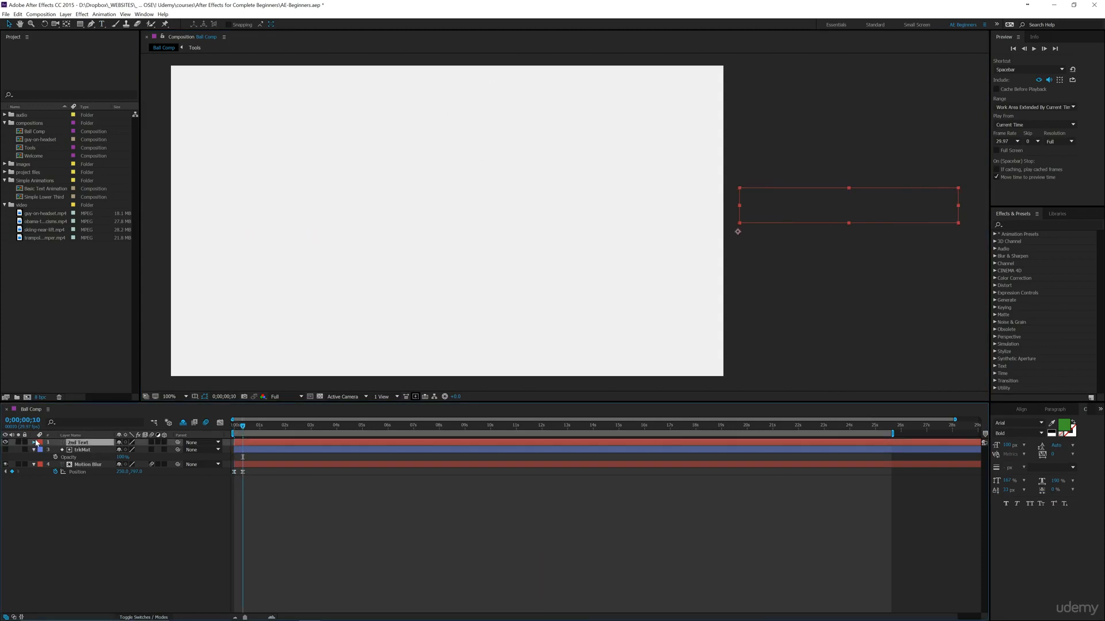
click(34, 443)
key(p)
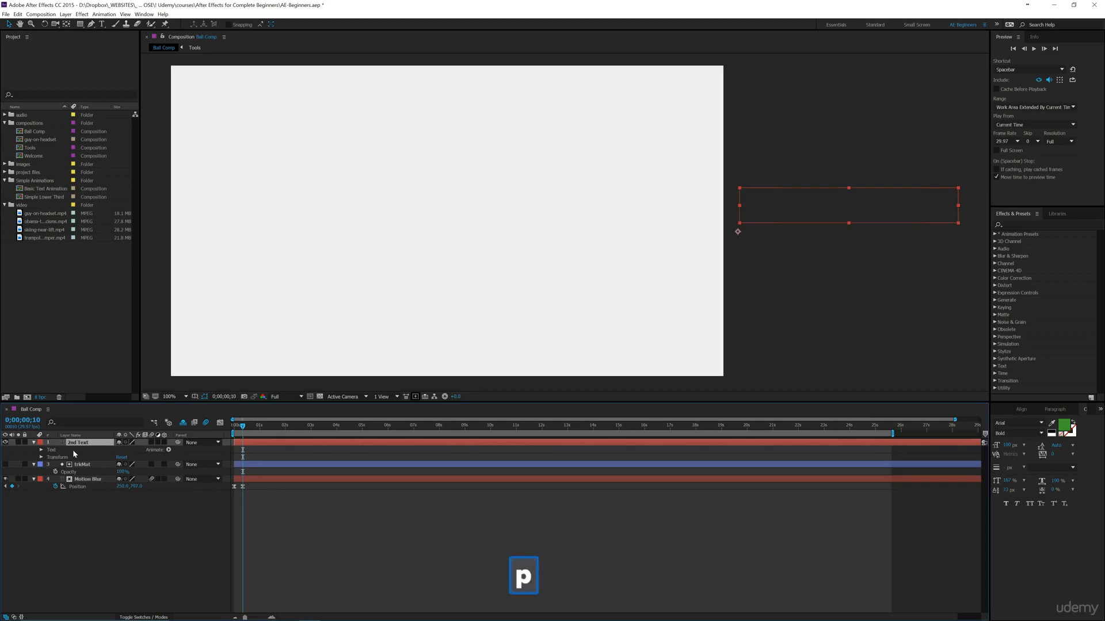
drag(126, 453, 51, 449)
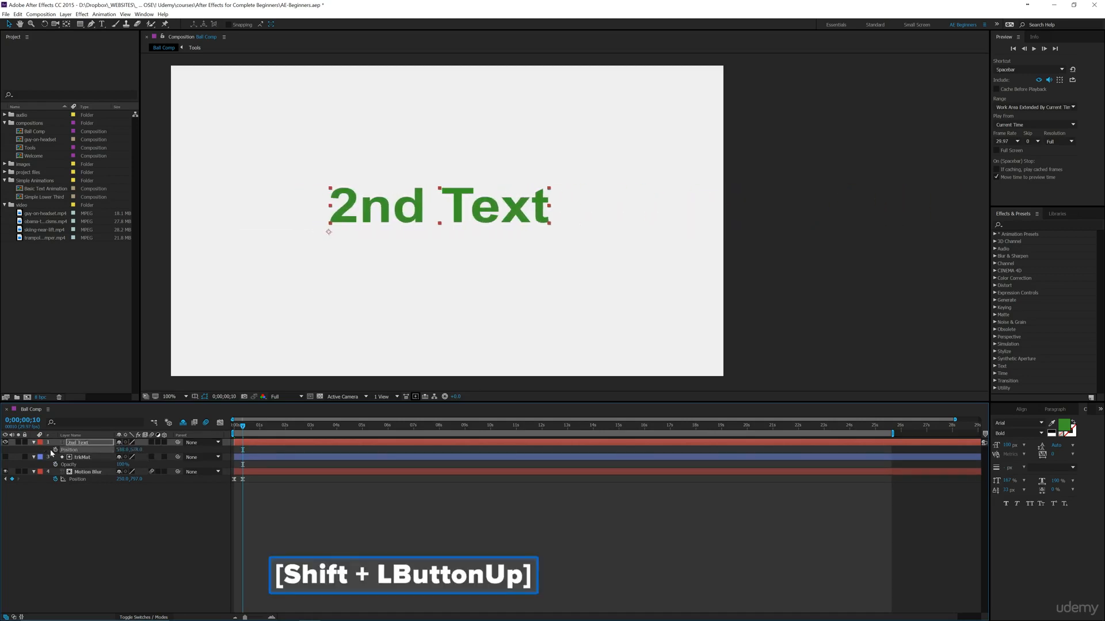
click(56, 450)
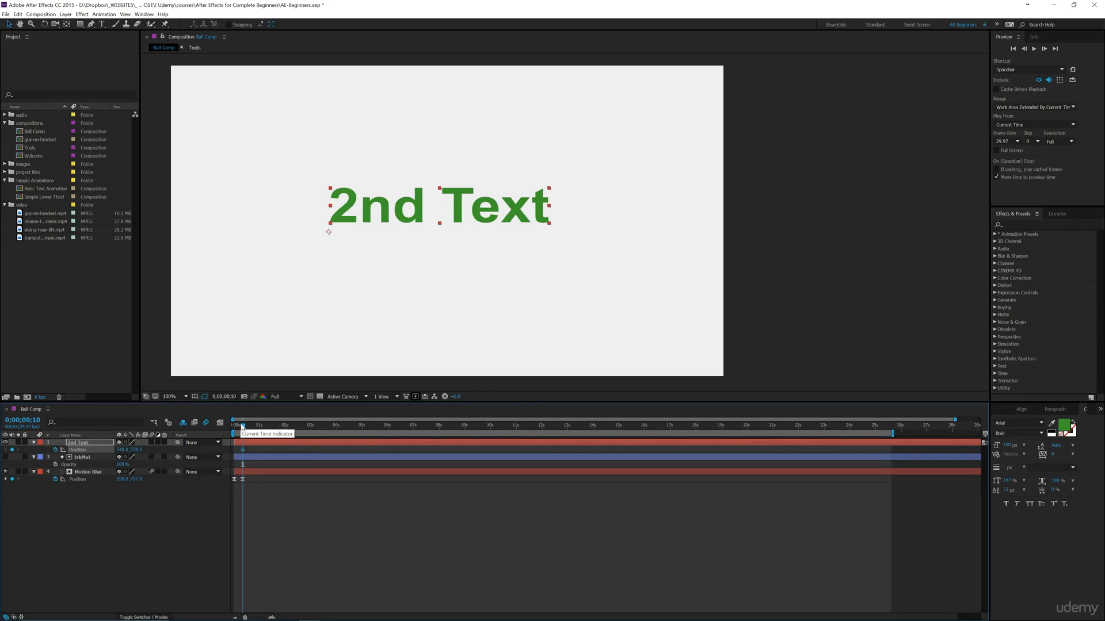
Shift the 2nd Text Position keyframe slightly later and keyframe the text outside the frame's right edge at 0;00;00;10.
drag(243, 427, 237, 429)
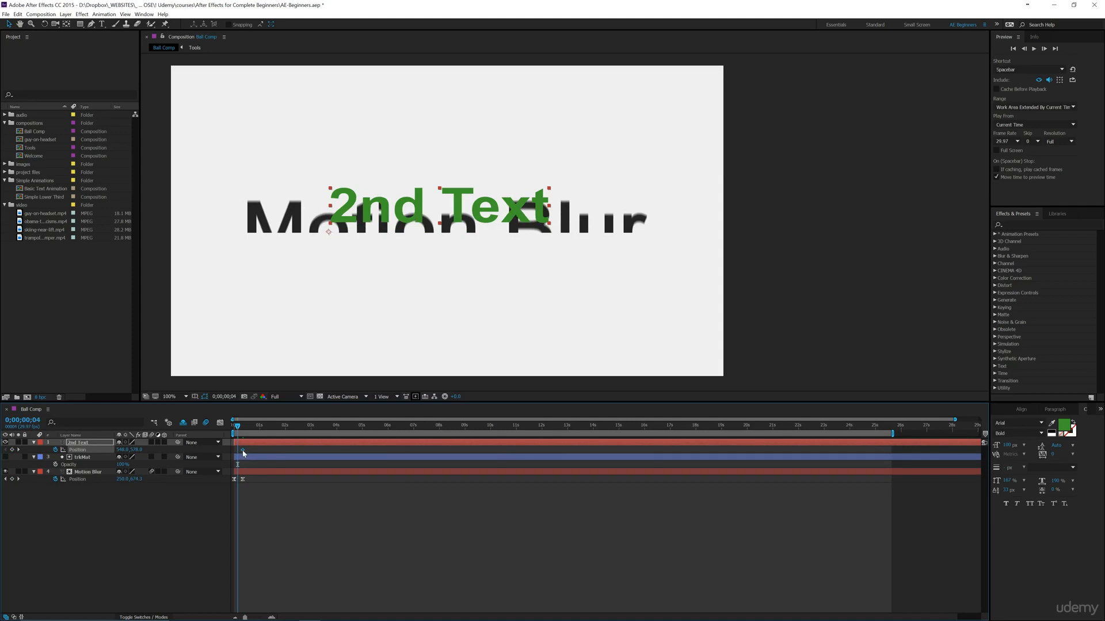
drag(237, 428, 240, 429)
key(k)
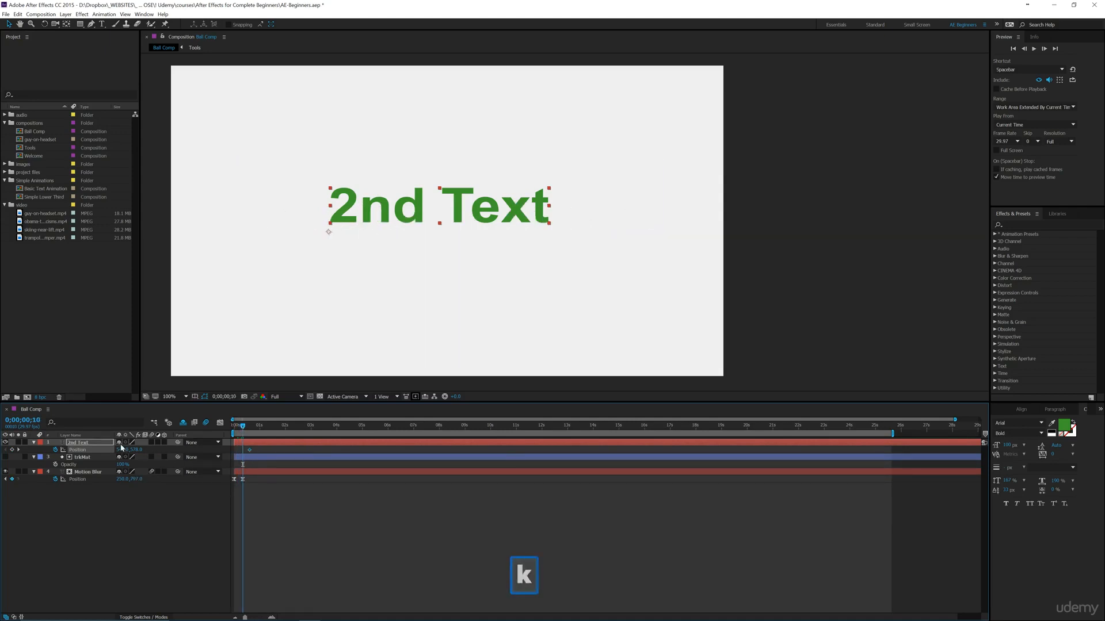
drag(120, 450, 161, 450)
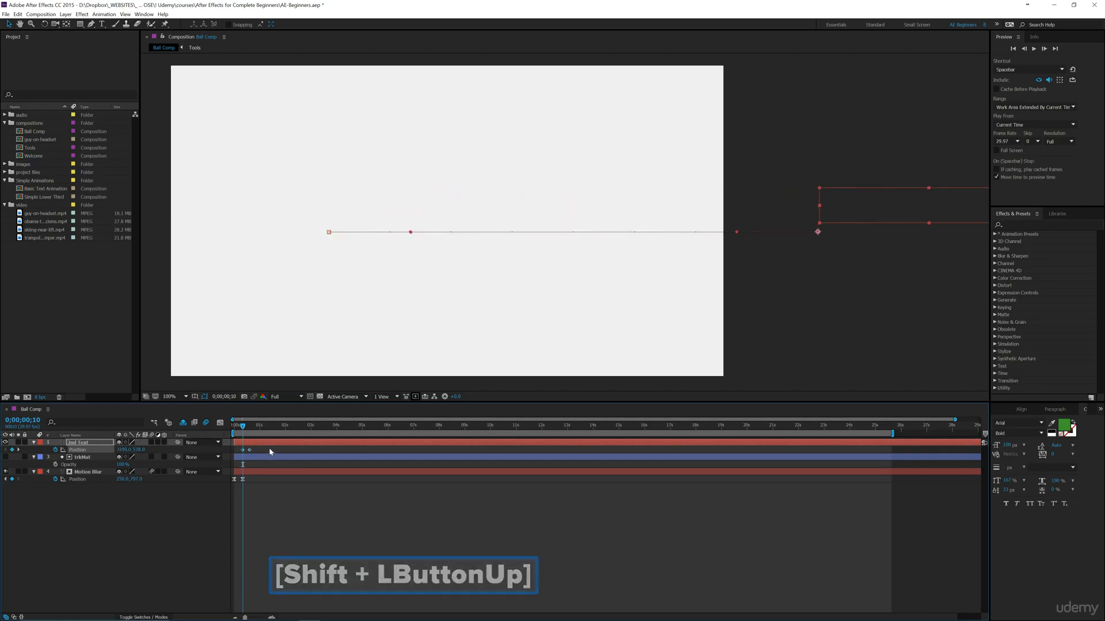
Apply Easy Ease to both 2nd Text Position keyframes and preview the animation from the start.
mouse_move(269, 447)
mouse_down()
mouse_move(228, 452)
mouse_move(225, 427)
mouse_move(236, 429)
mouse_move(229, 434)
mouse_up()
key(F9)
key(space)
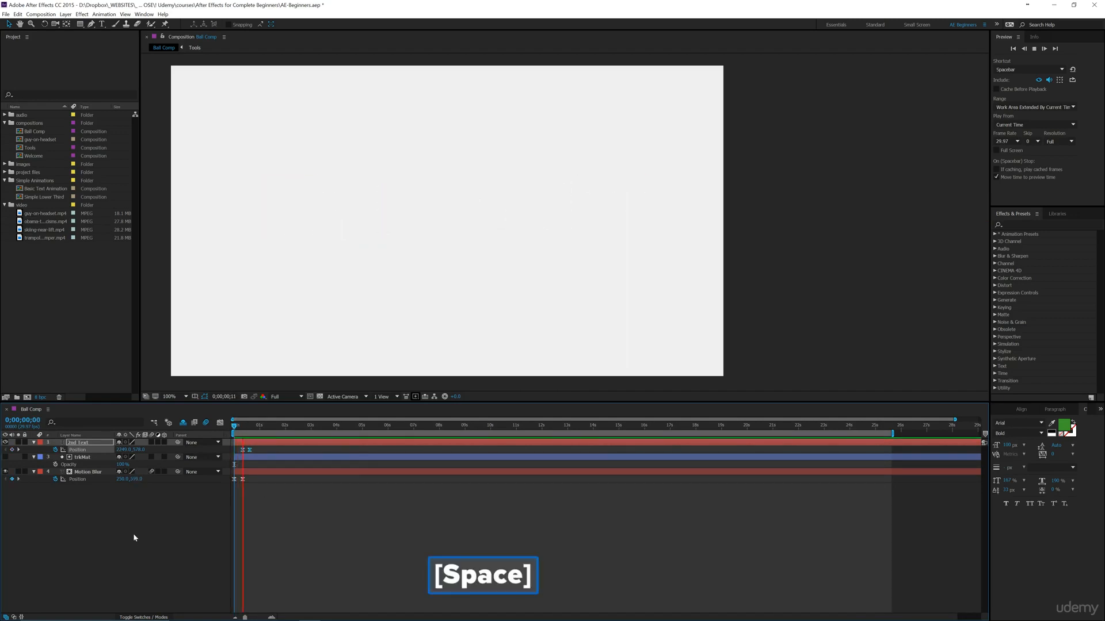
key(space)
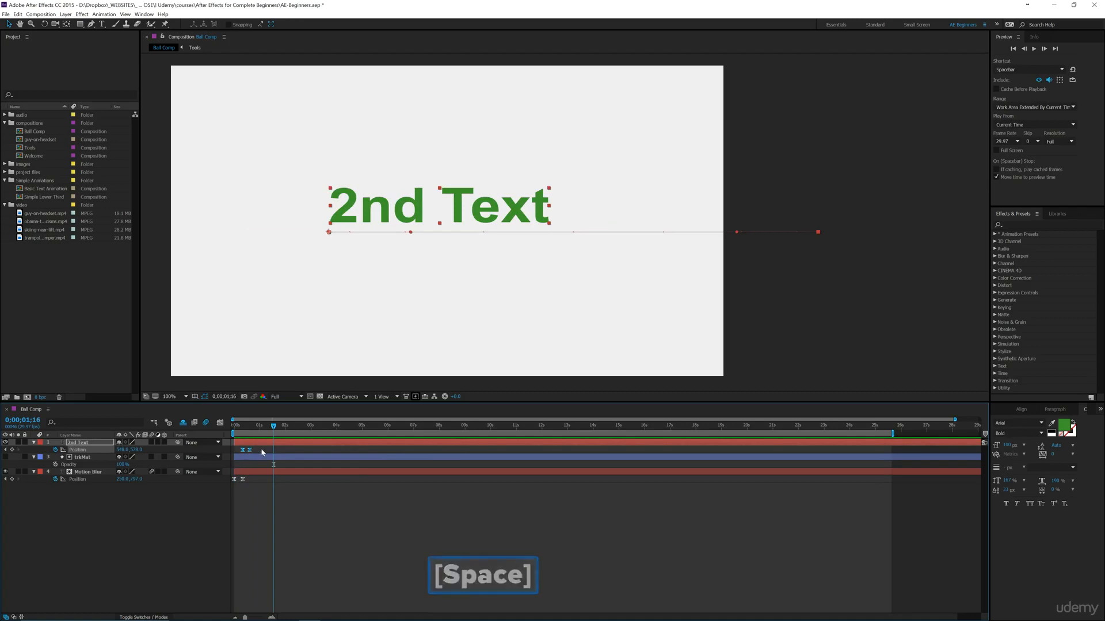
Move the second 2nd Text Position keyframe to just before the 1-second mark and preview the slower slide-in from the start.
drag(249, 450, 257, 453)
key(Home)
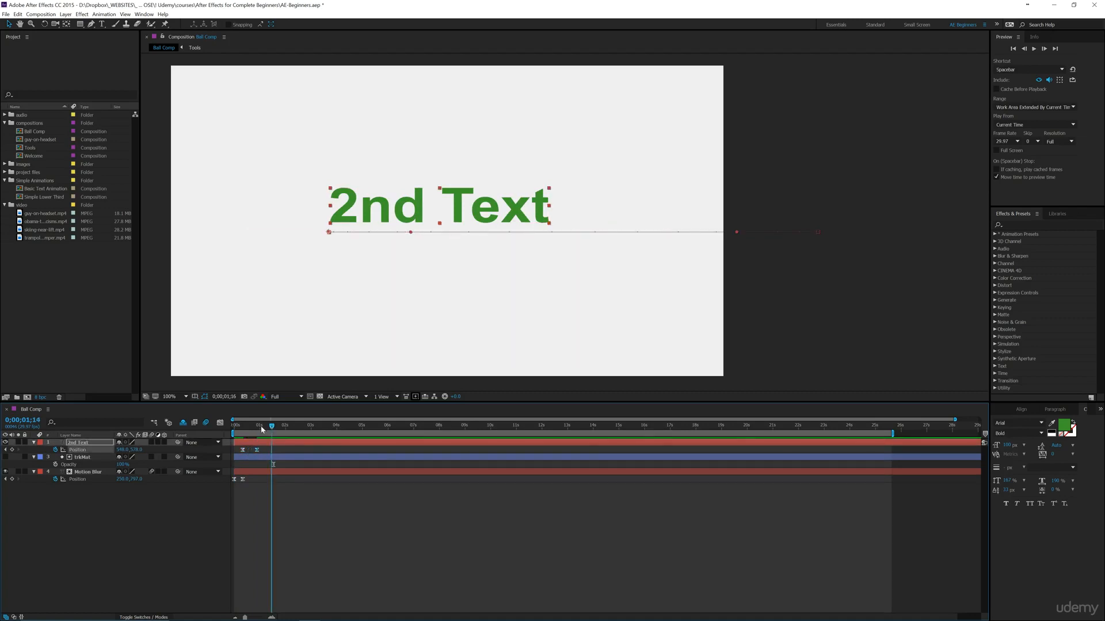
key(space)
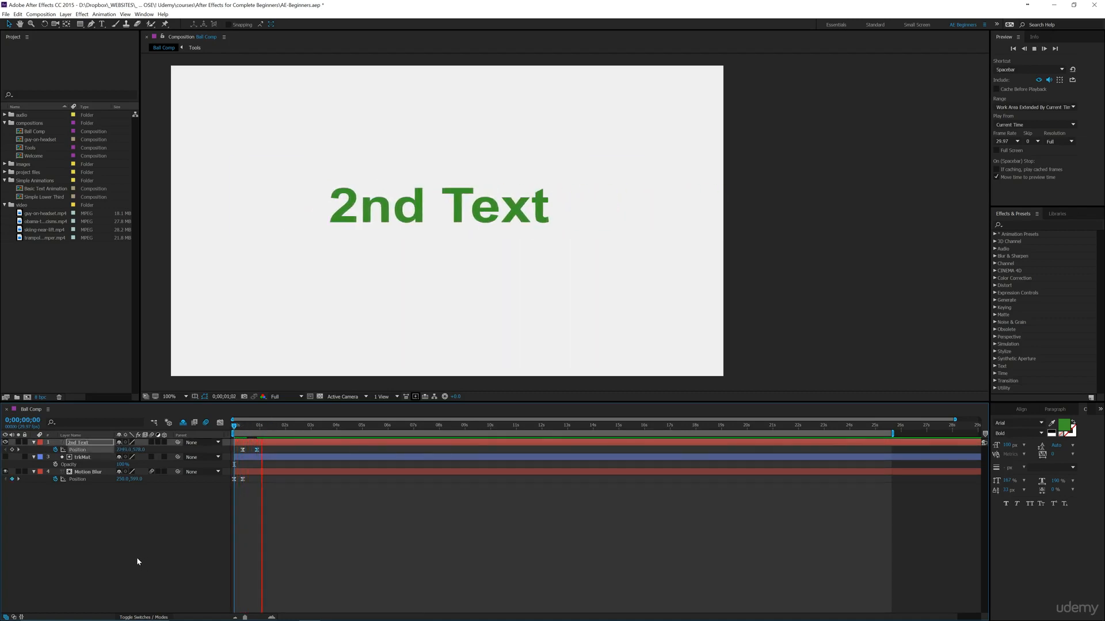
key(space)
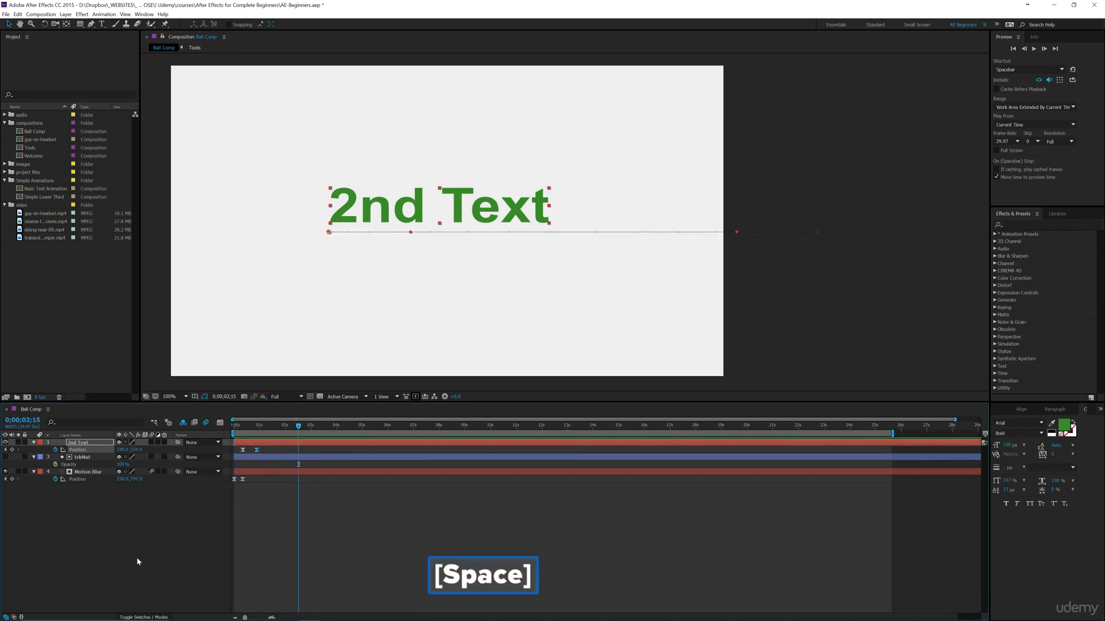